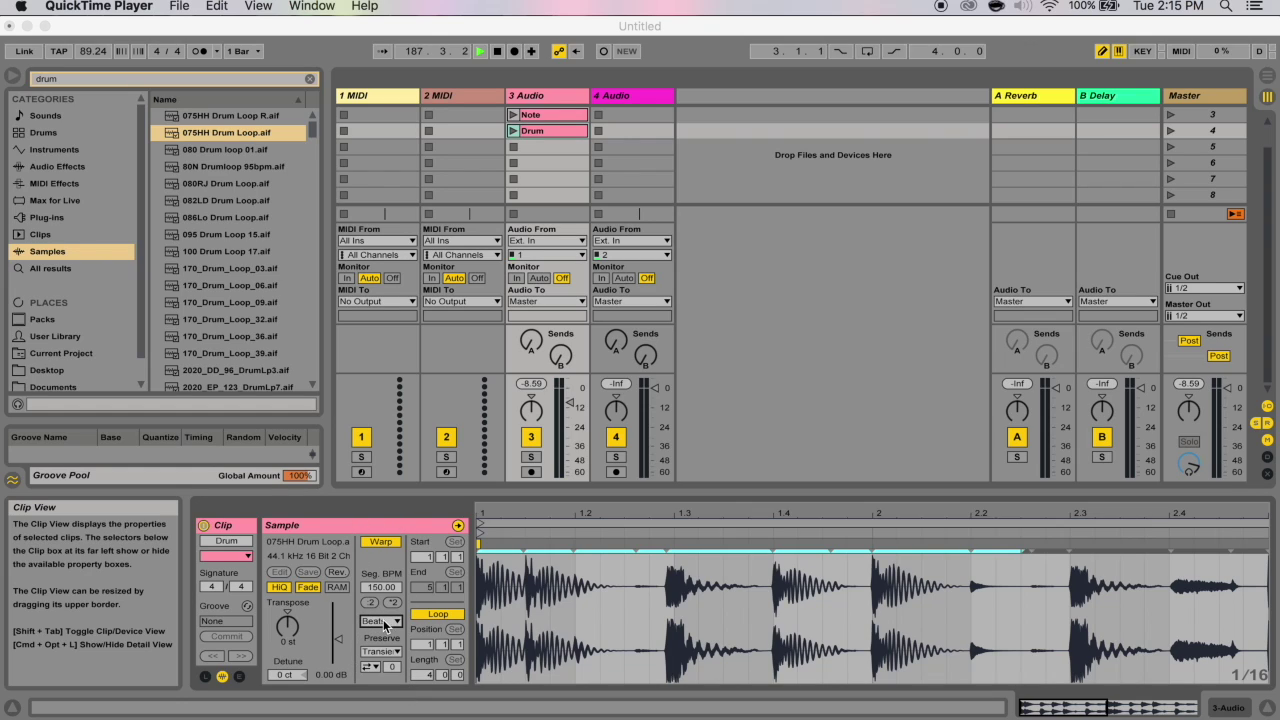
Step: Keep the Drum clip in Beats warp mode, preserving Transients
click(395, 622)
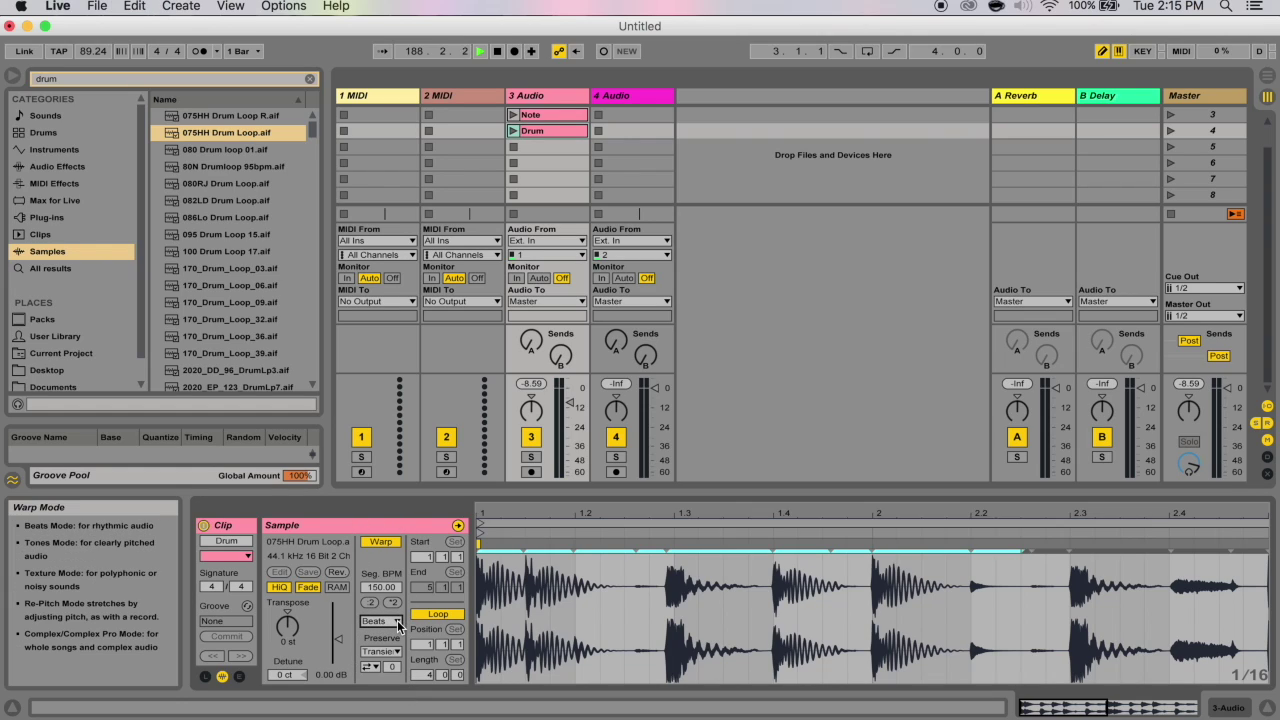
click(395, 622)
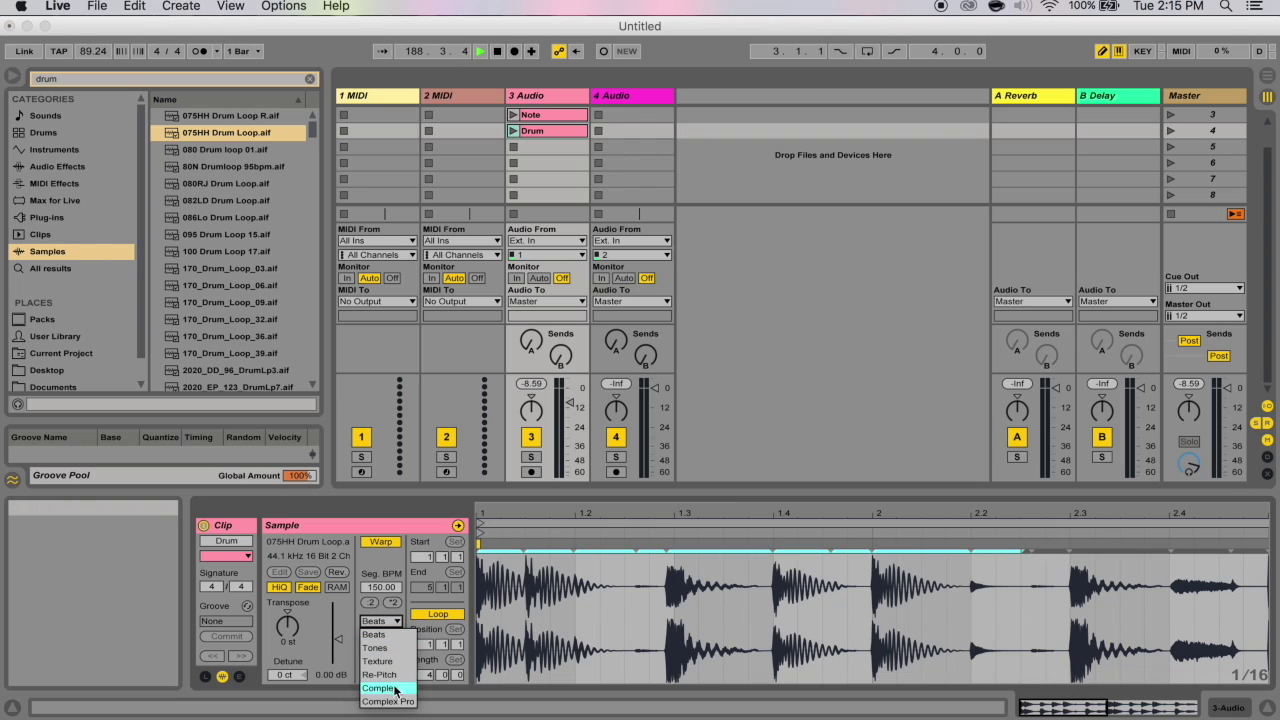
click(397, 632)
click(395, 650)
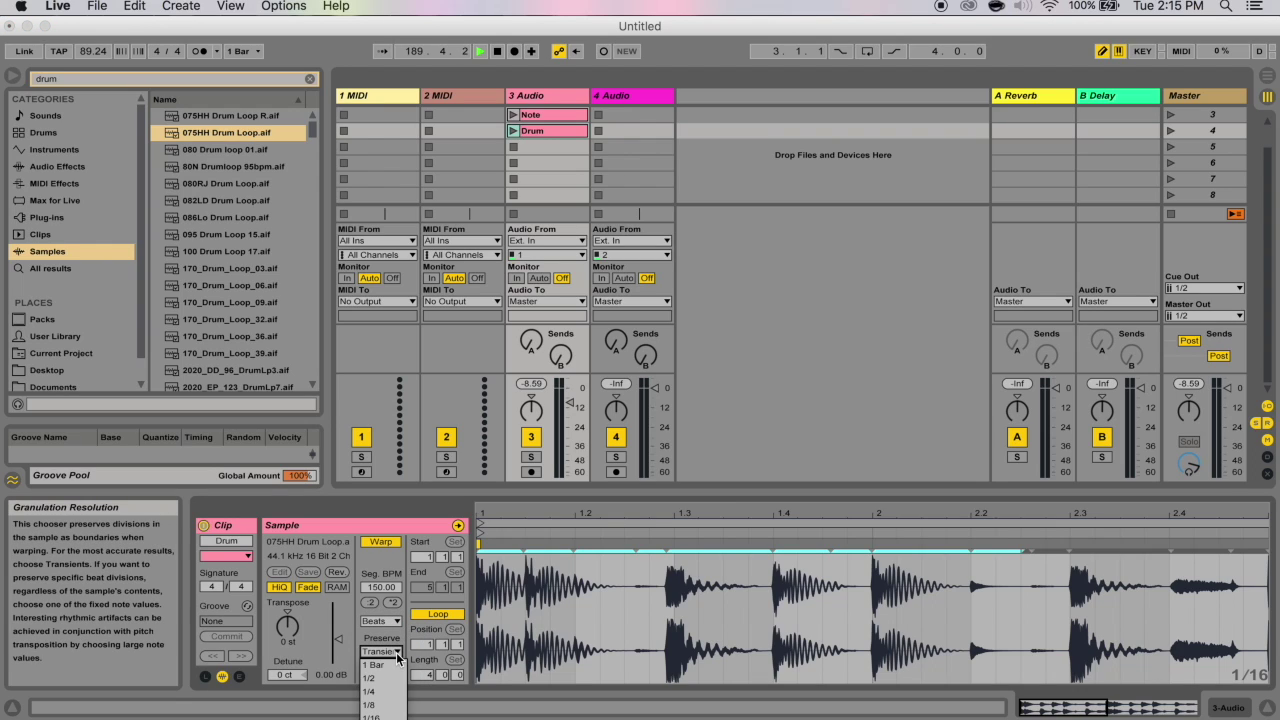
click(393, 651)
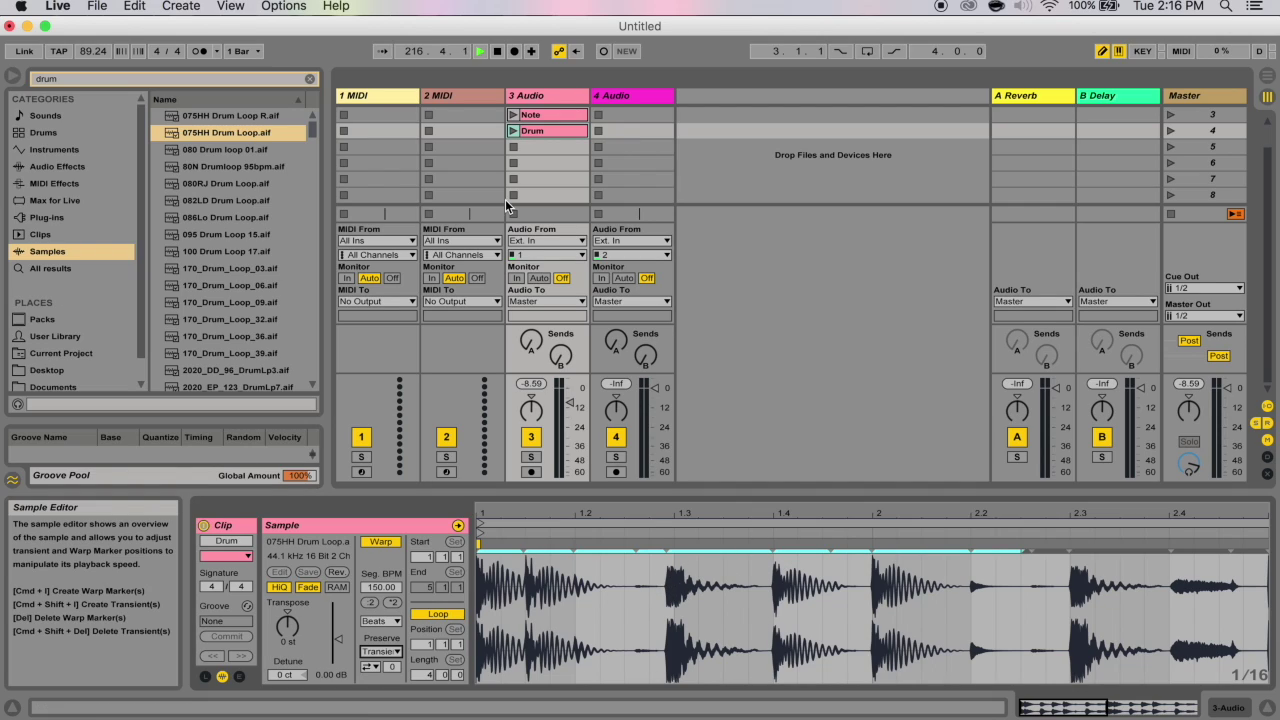
Step: Compare the Note clip's sample with the Drum loop, ending back on the Drum clip
click(546, 116)
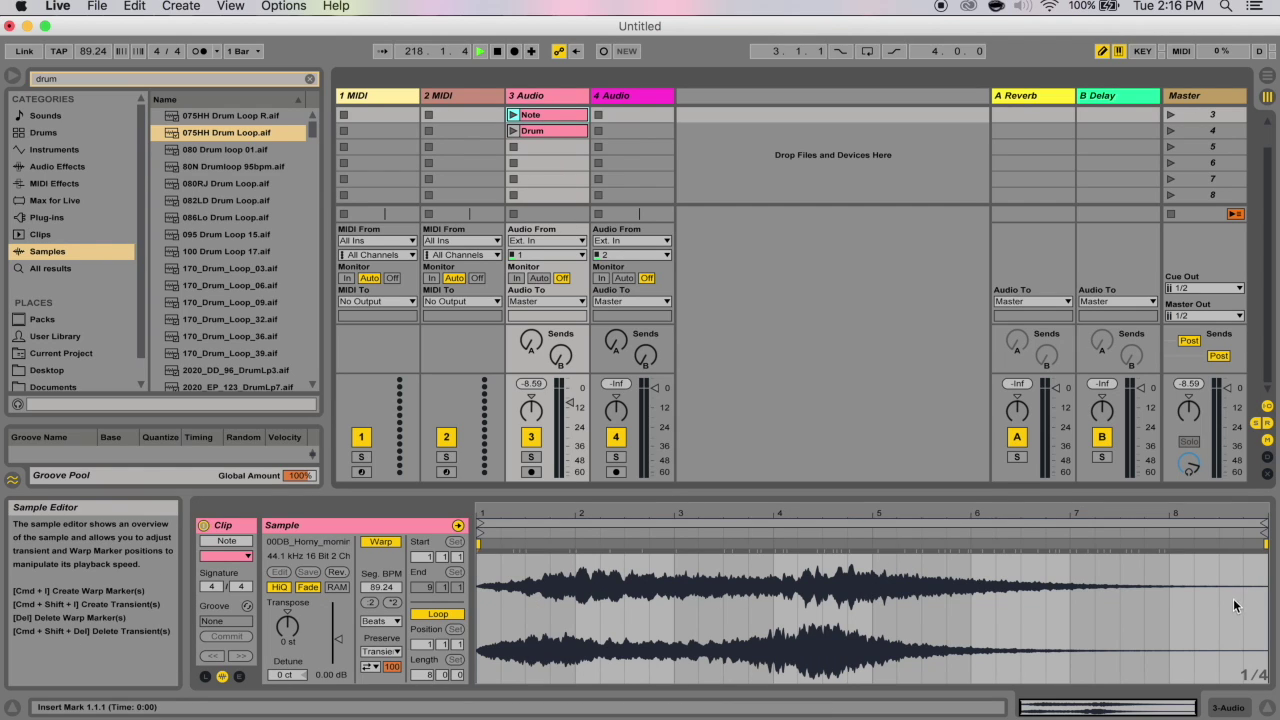
click(550, 131)
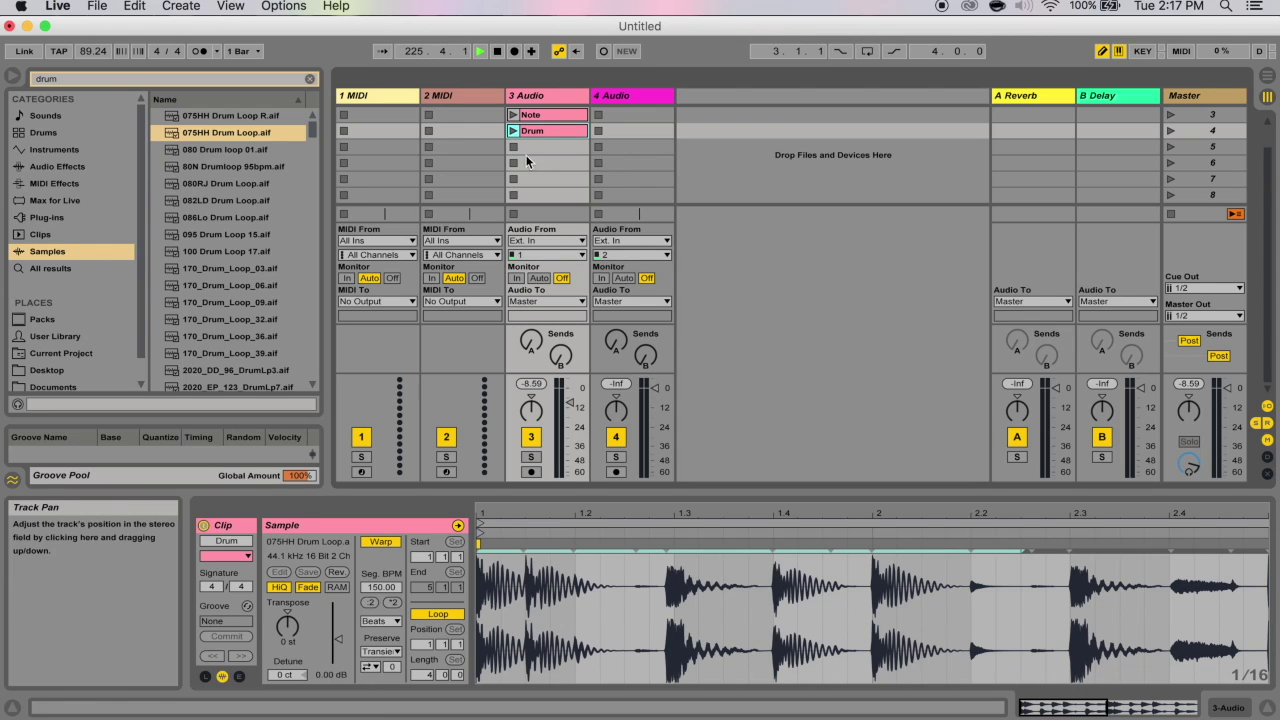
click(547, 116)
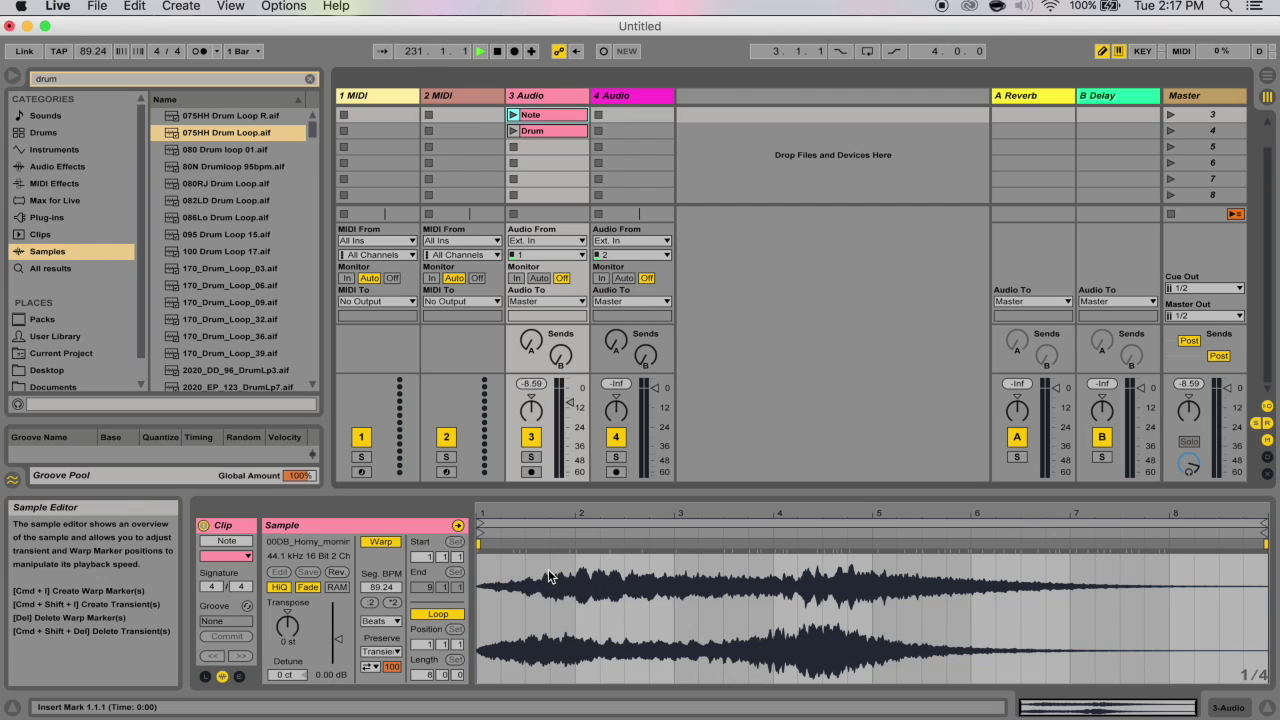
click(552, 130)
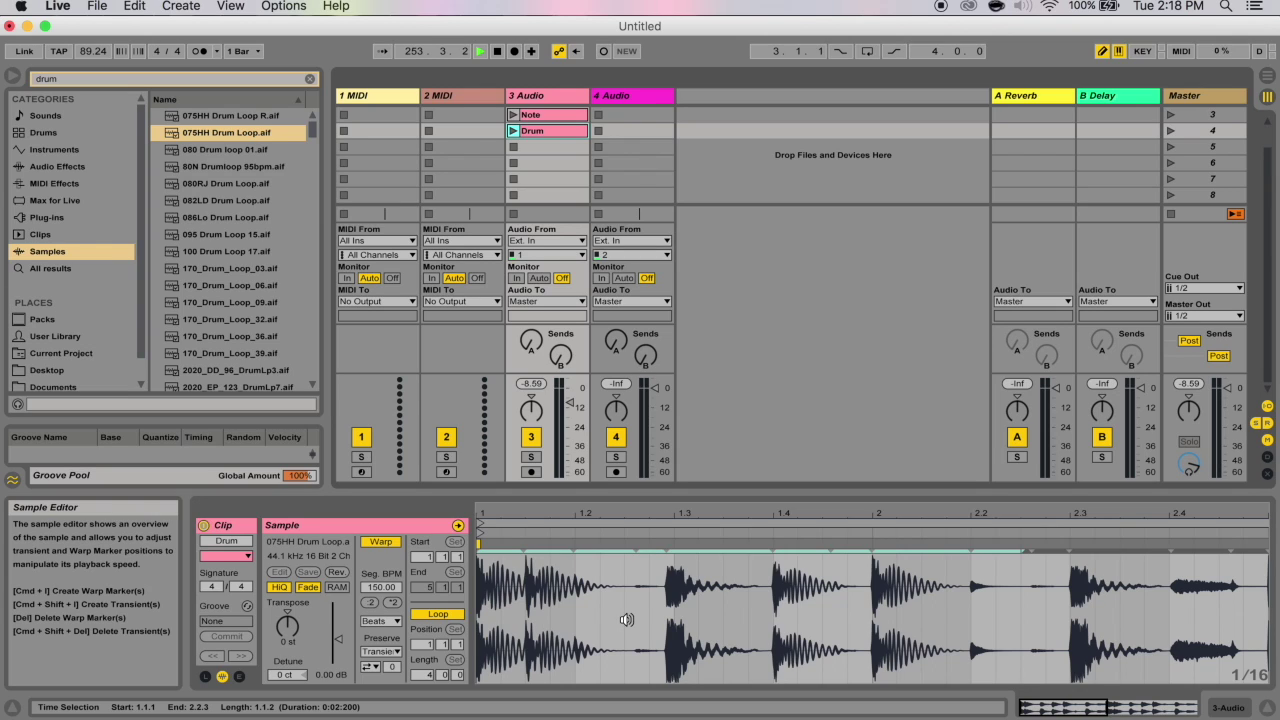
Step: Drag the warp marker from about 3.1 toward bar 4.4, giving 140.62 segment BPM
mouse_move(1022, 550)
mouse_down()
mouse_move(700, 545)
mouse_move(1094, 545)
mouse_move(896, 545)
mouse_up()
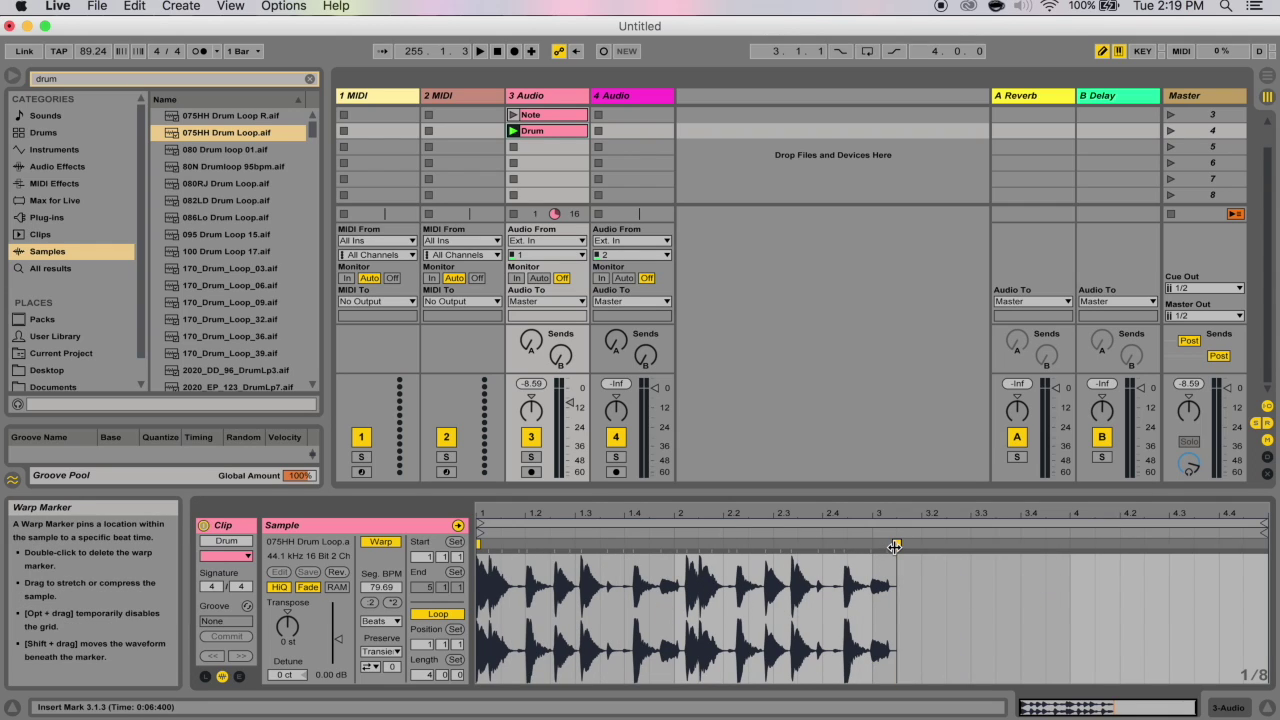
drag(740, 600, 750, 615)
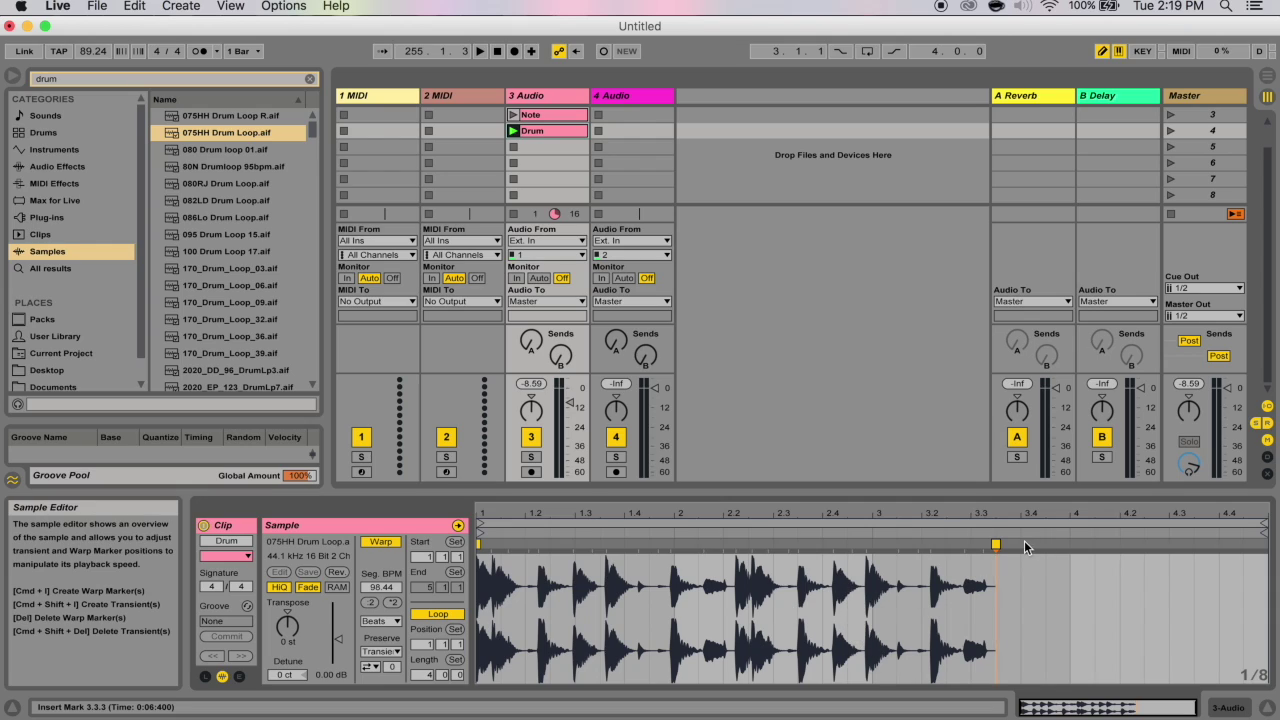
drag(996, 545, 1217, 539)
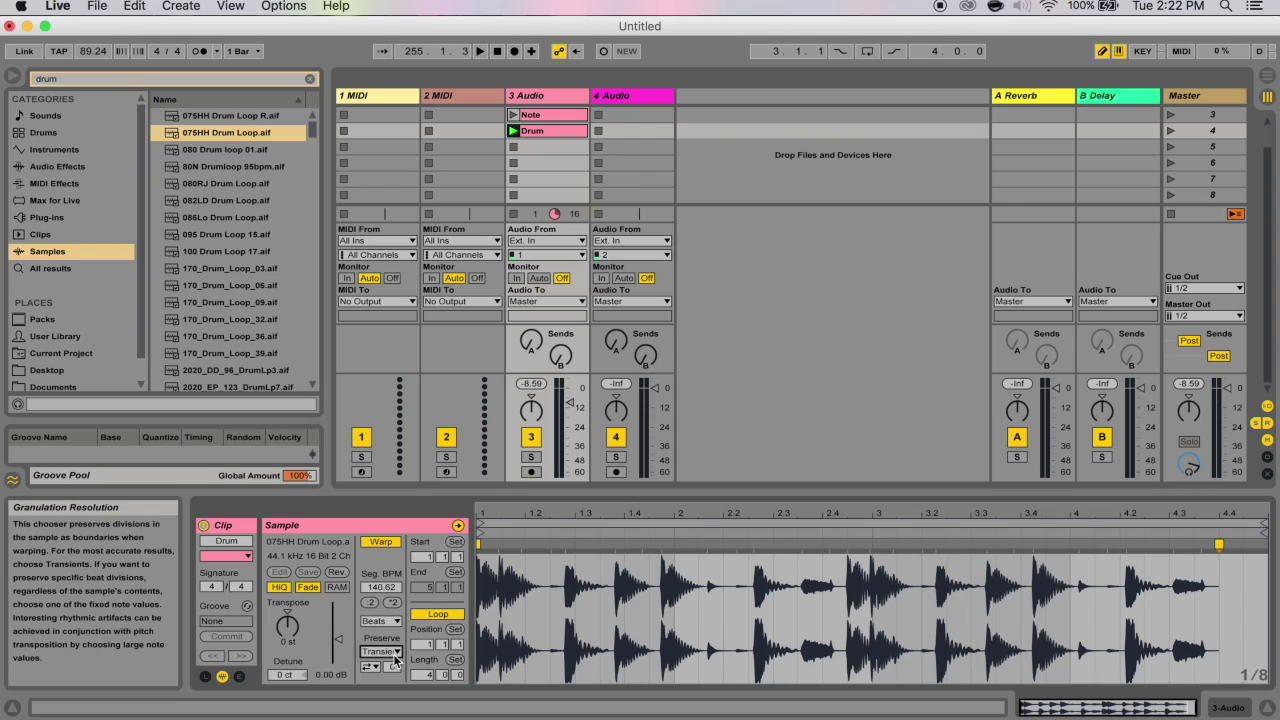
click(395, 656)
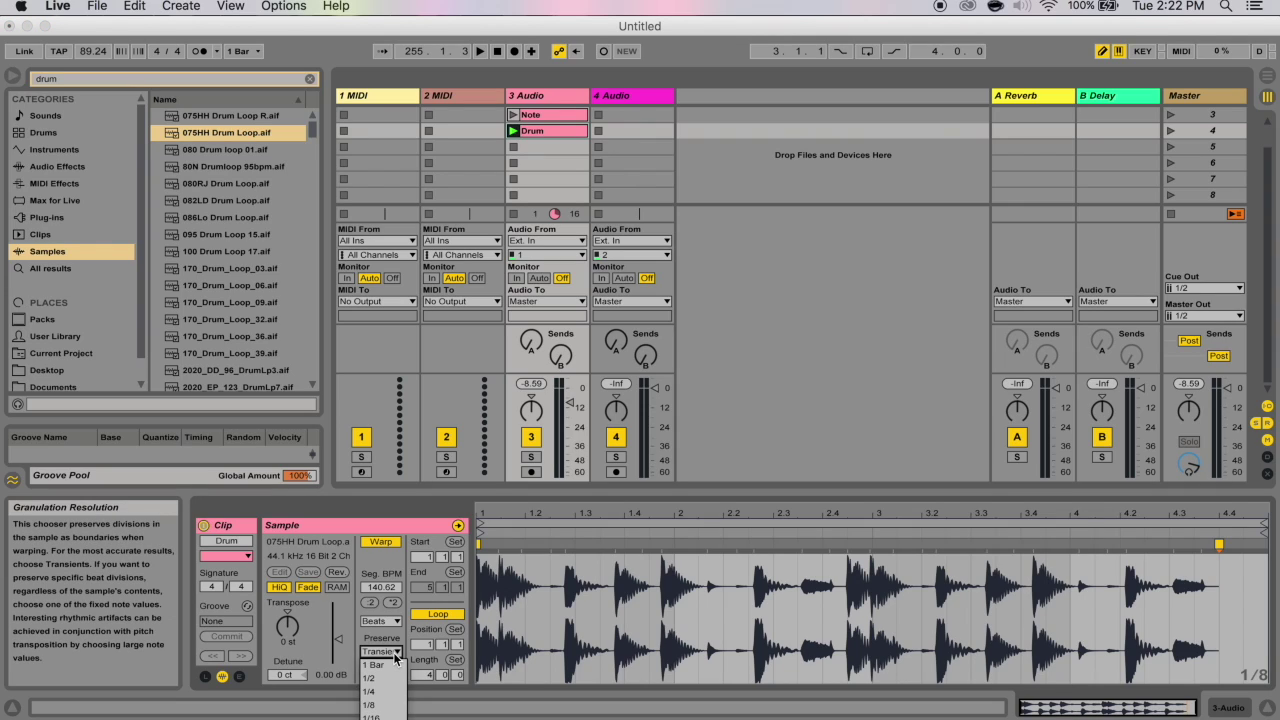
click(395, 656)
click(395, 656)
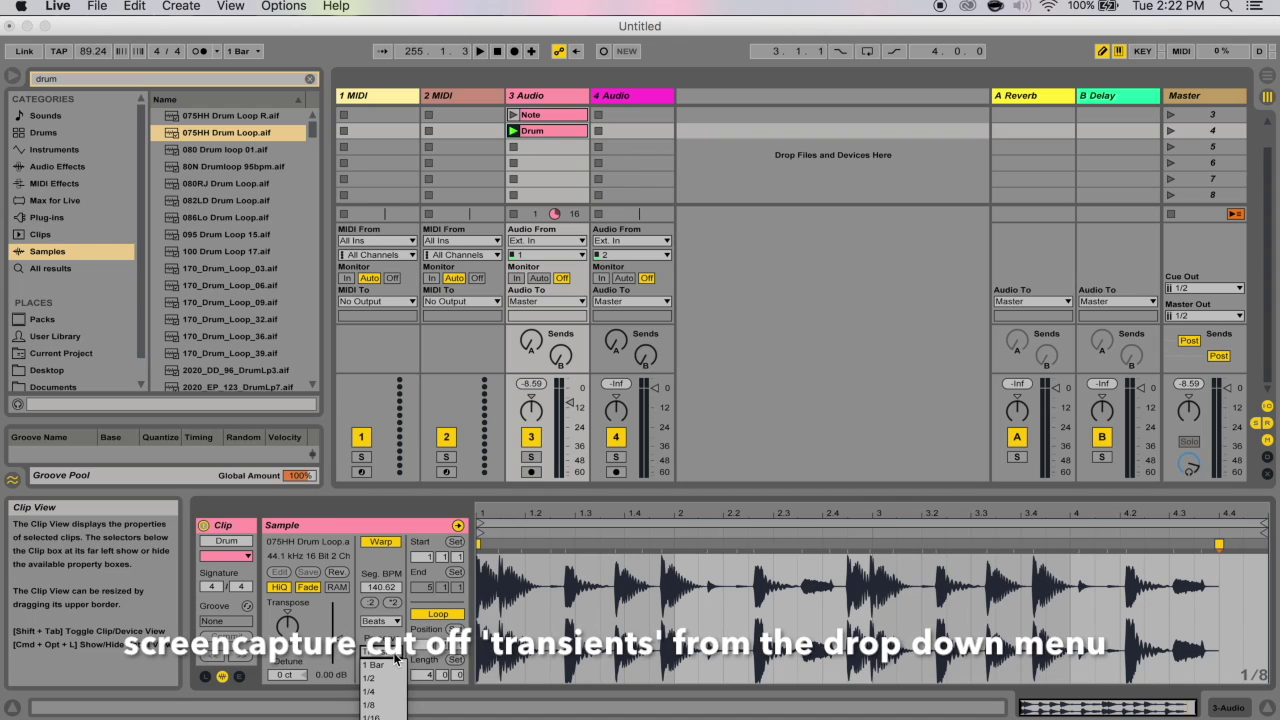
click(395, 656)
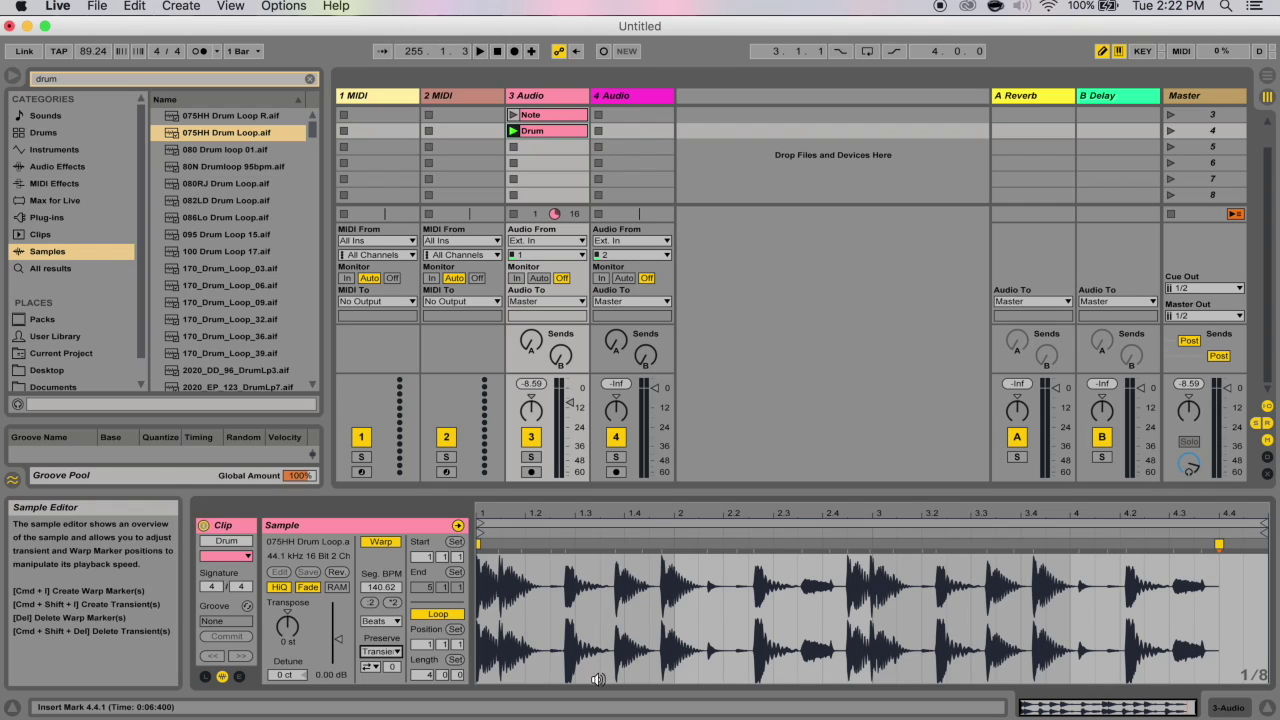
click(390, 650)
key(Escape)
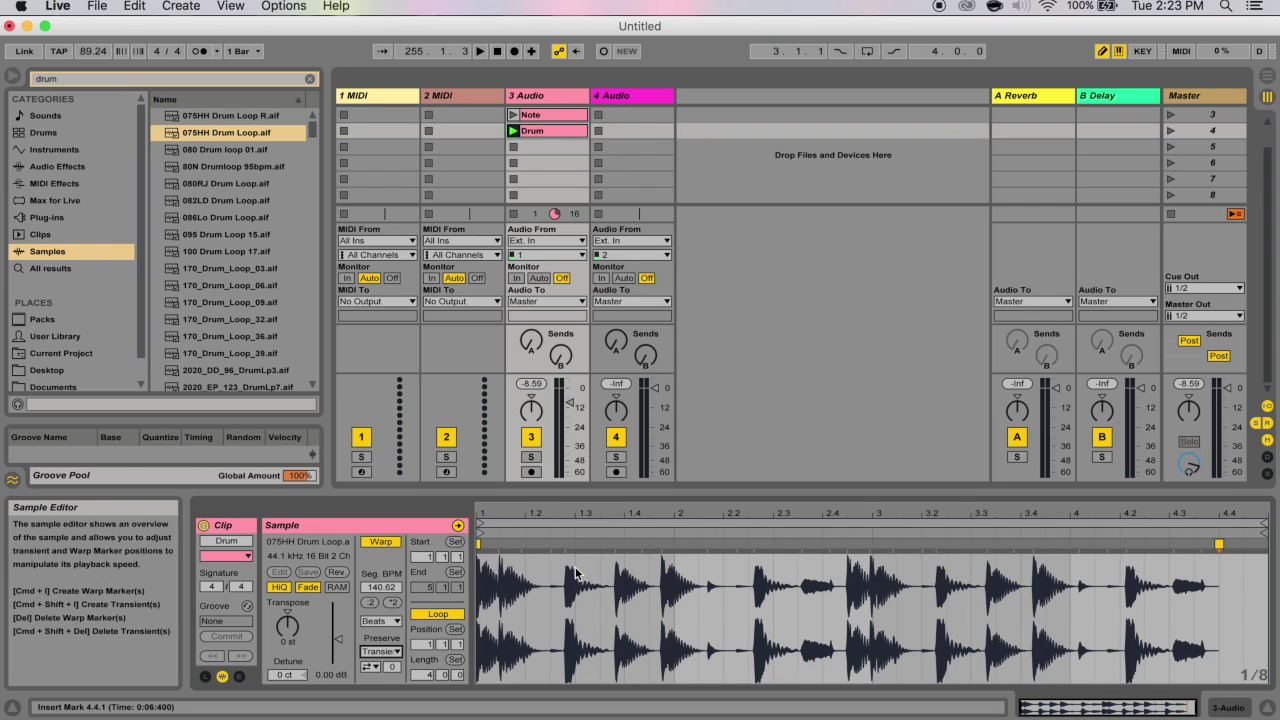
Step: Make Beats preserve 1/4-note divisions, then select the loop's opening as a range
click(381, 651)
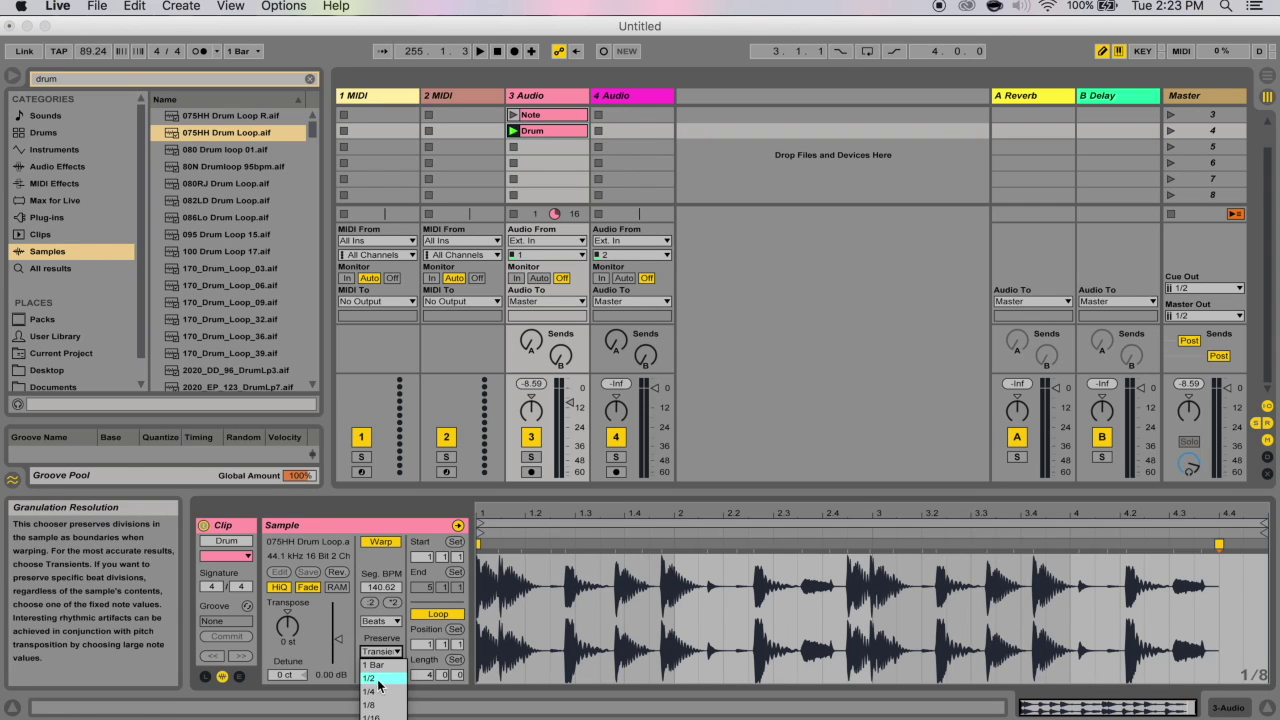
click(378, 695)
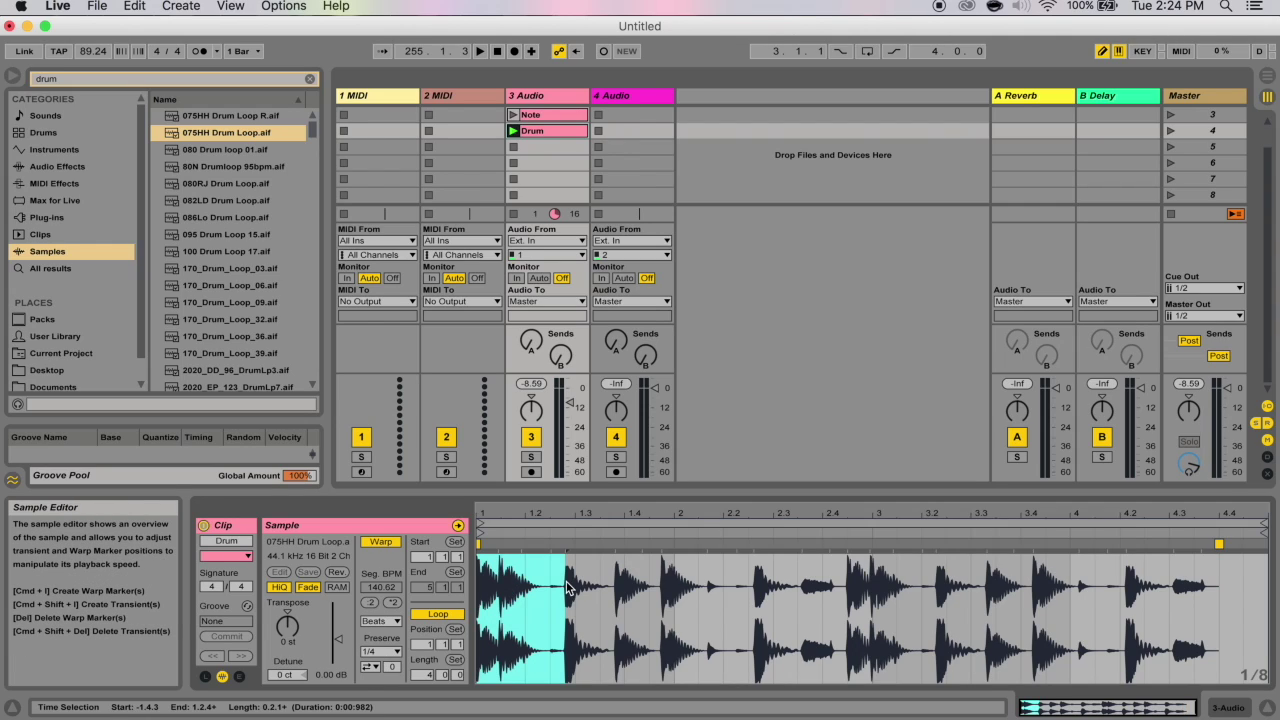
drag(543, 590, 480, 590)
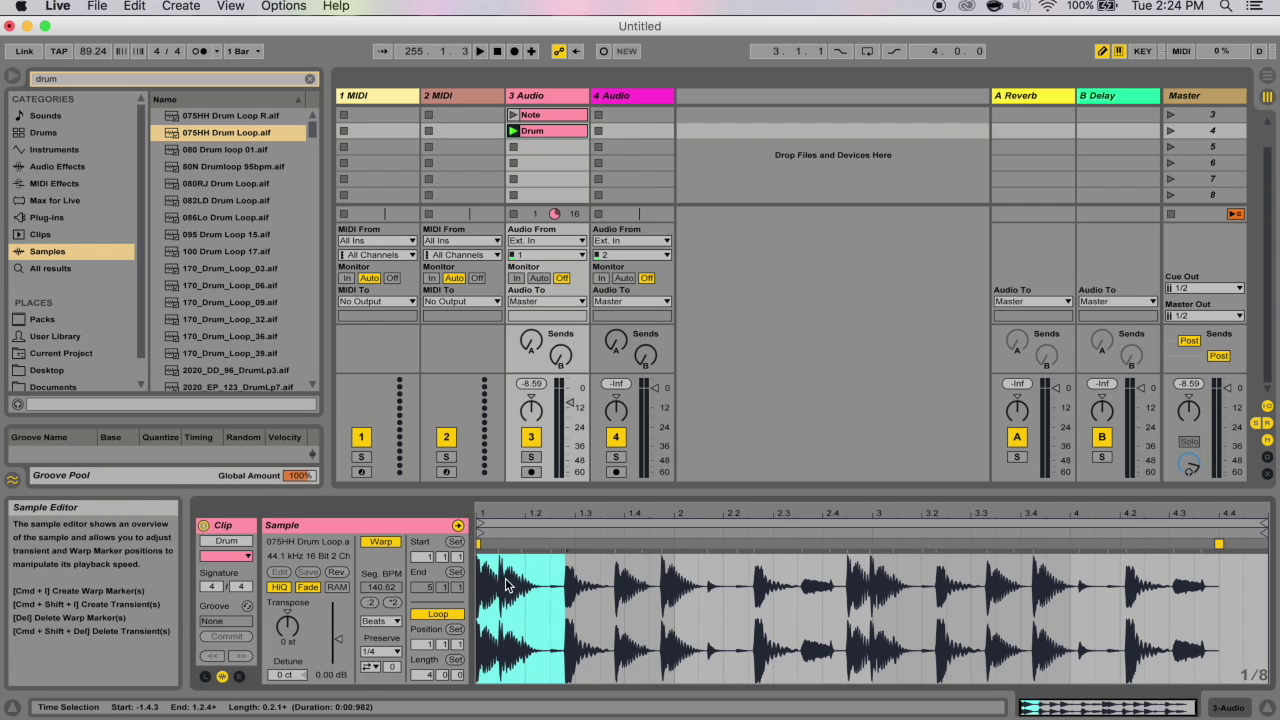
Step: Set the Transient Loop Mode to Off, then to a different loop mode
click(372, 668)
click(376, 684)
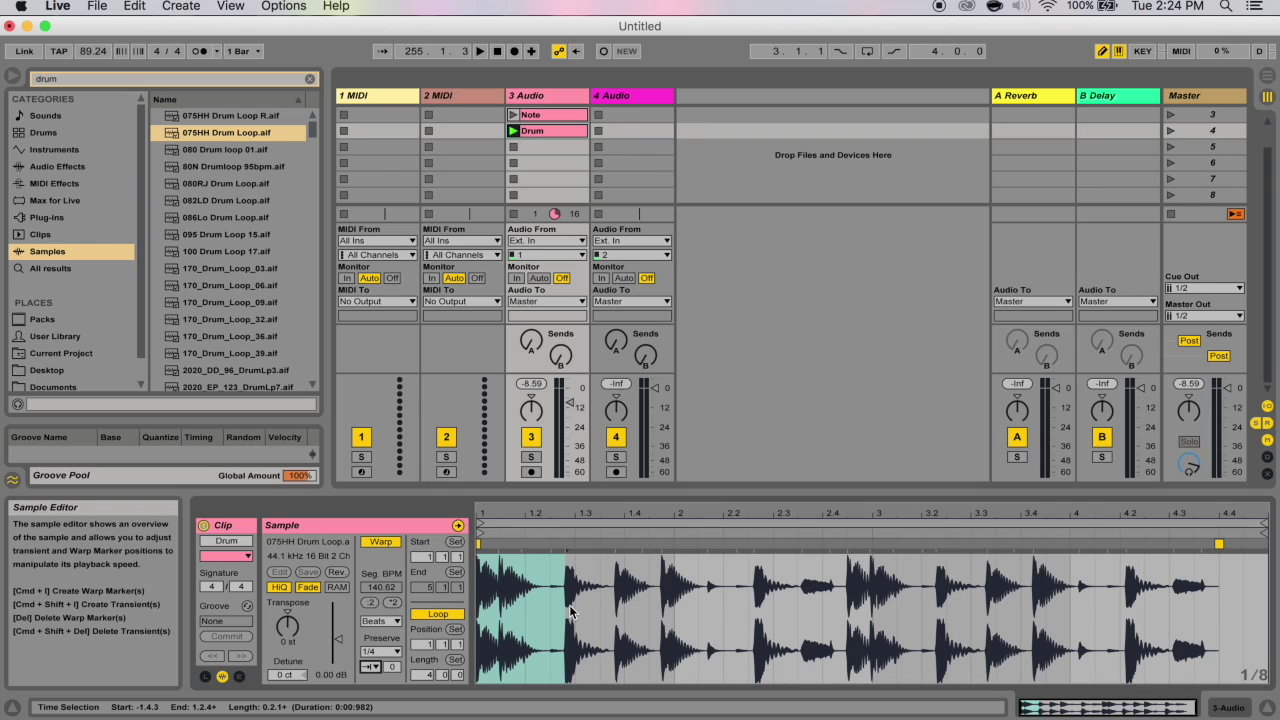
click(370, 666)
click(375, 697)
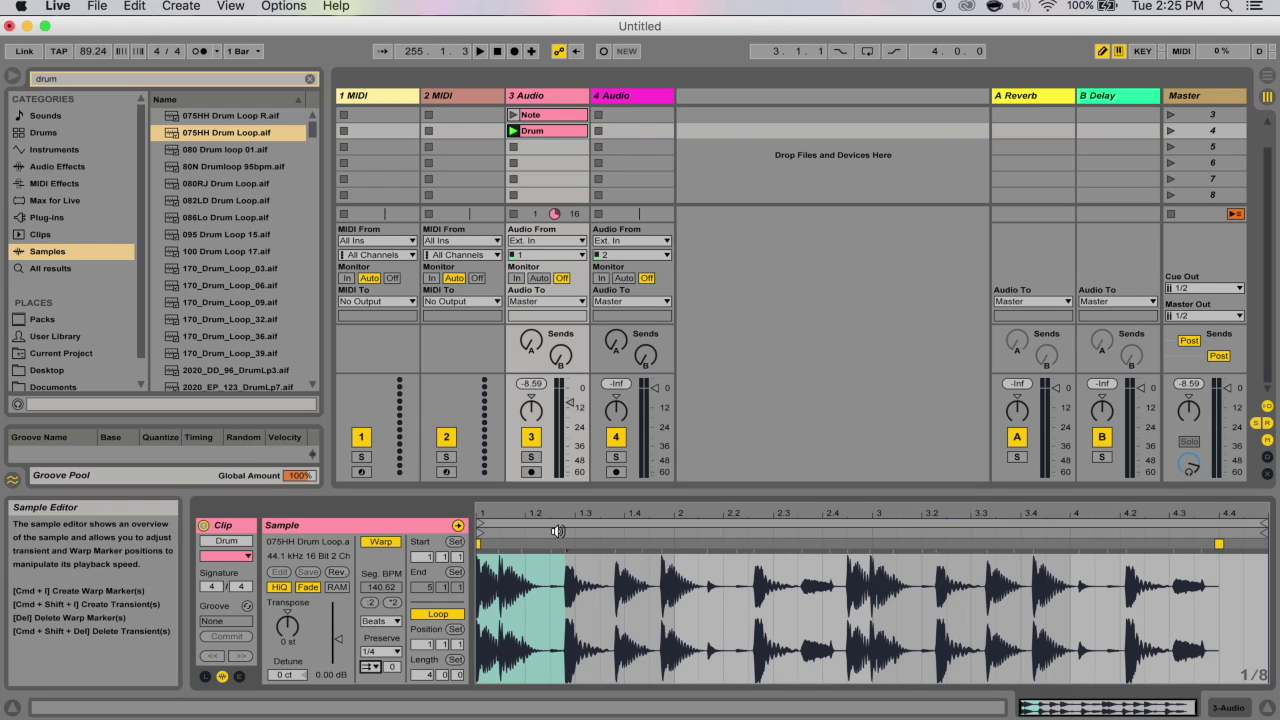
Step: Zoom into the drum loop's first beats and list the Transient Loop Mode choices
drag(543, 540, 642, 584)
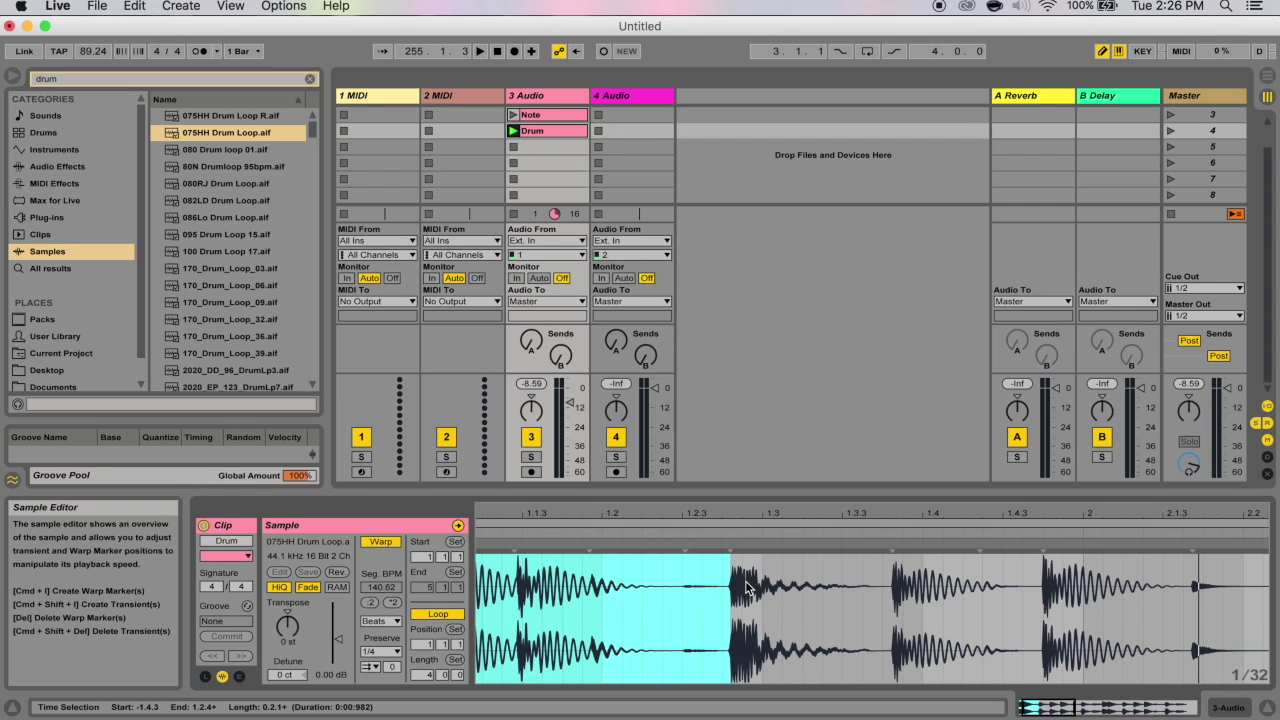
click(370, 666)
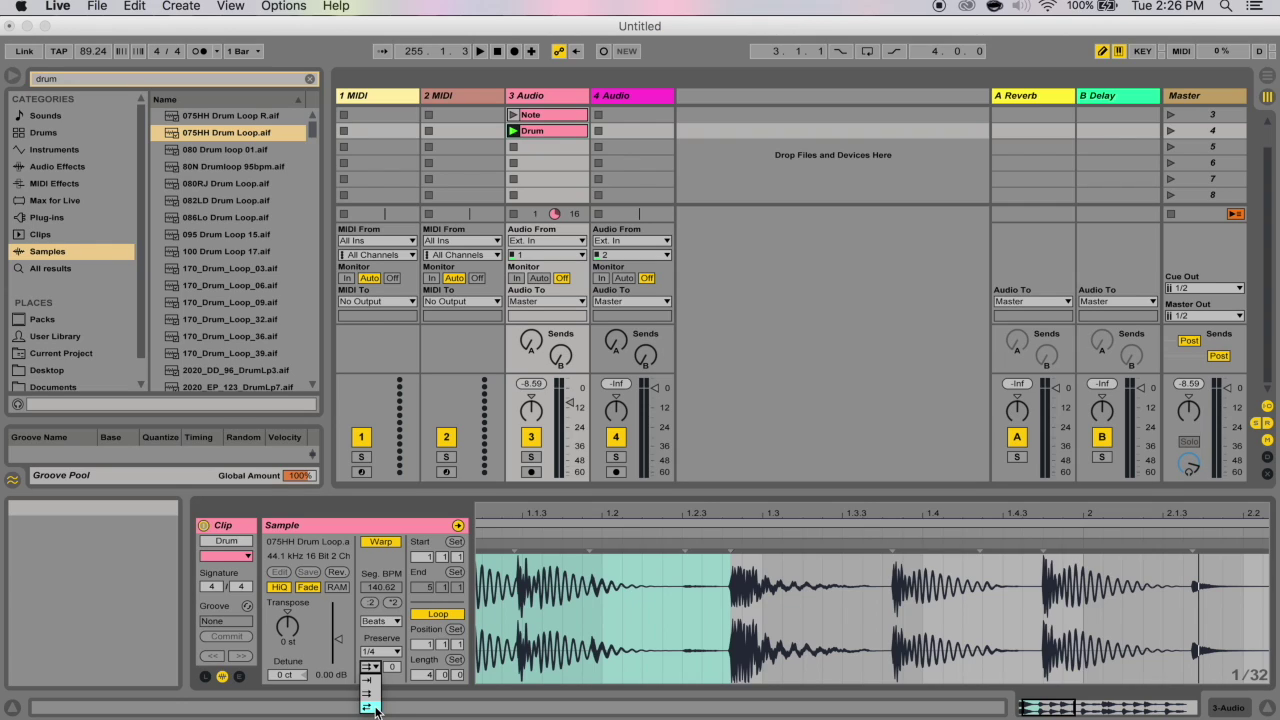
Step: Set the Transient Loop Mode to Back-and-Forth
click(376, 710)
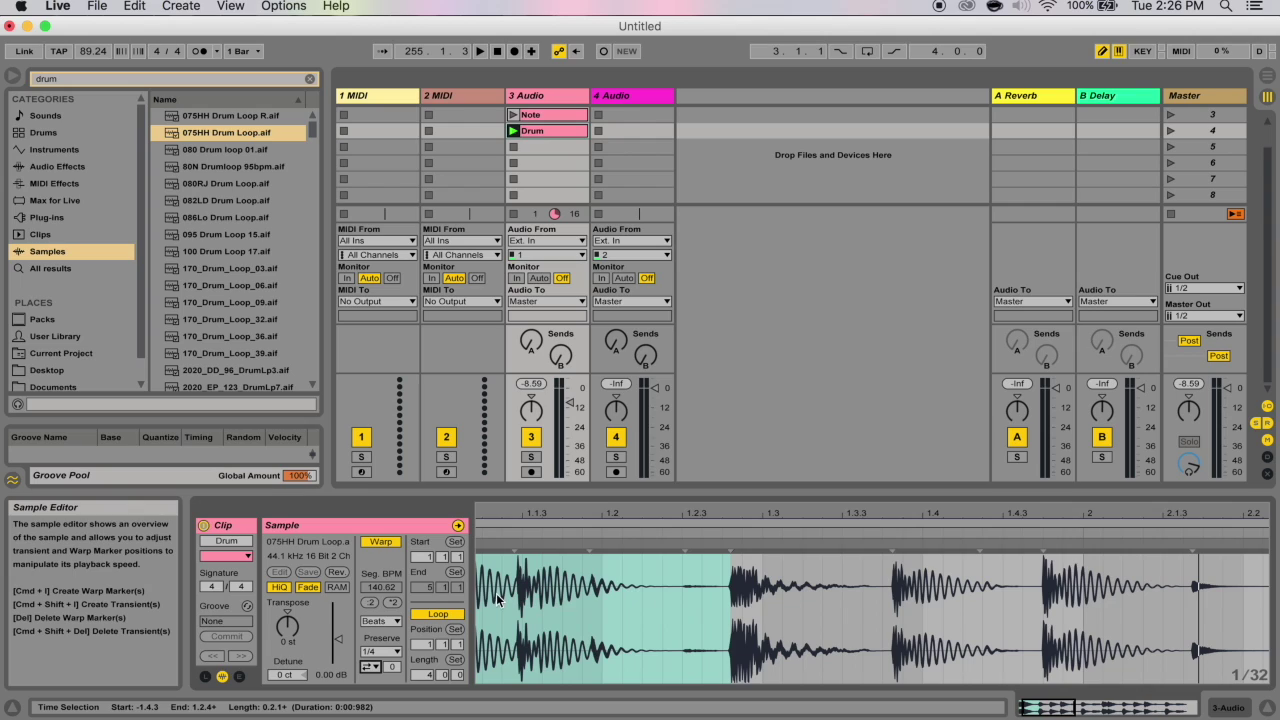
Step: Keep Beats preserving Transients and raise the Transient Envelope from 0 to 100
click(380, 621)
click(382, 628)
click(382, 650)
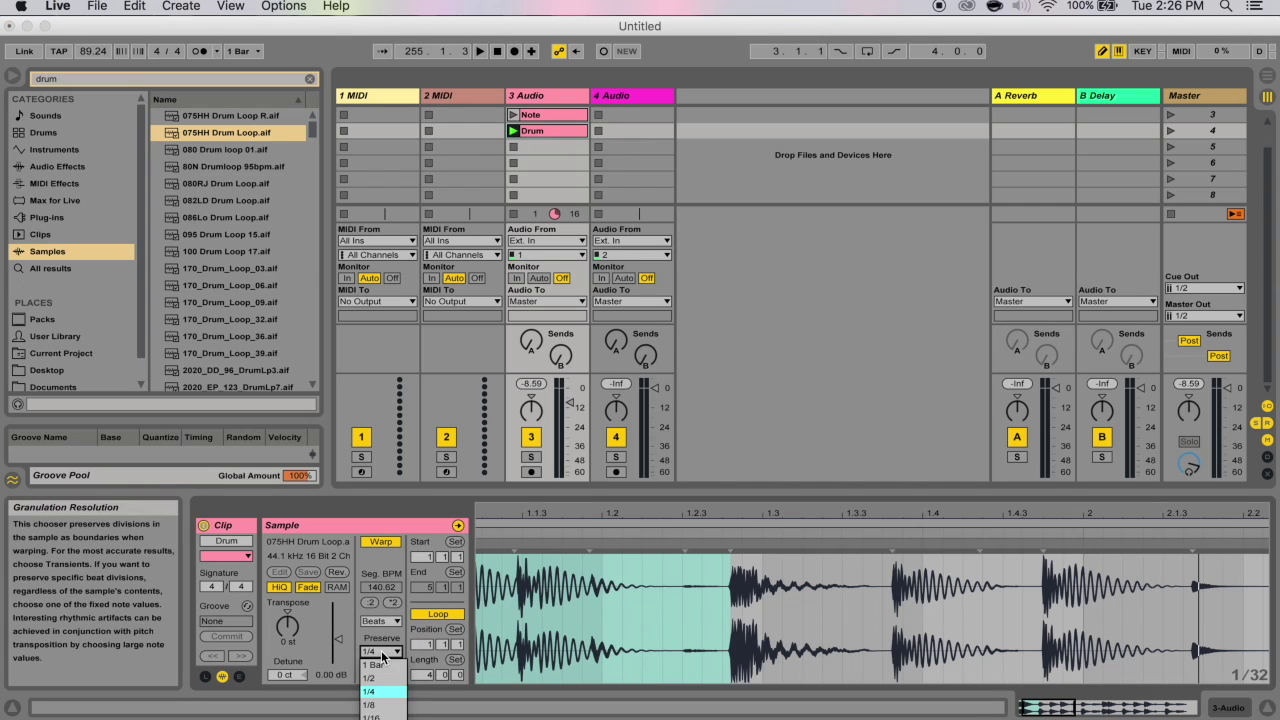
click(383, 648)
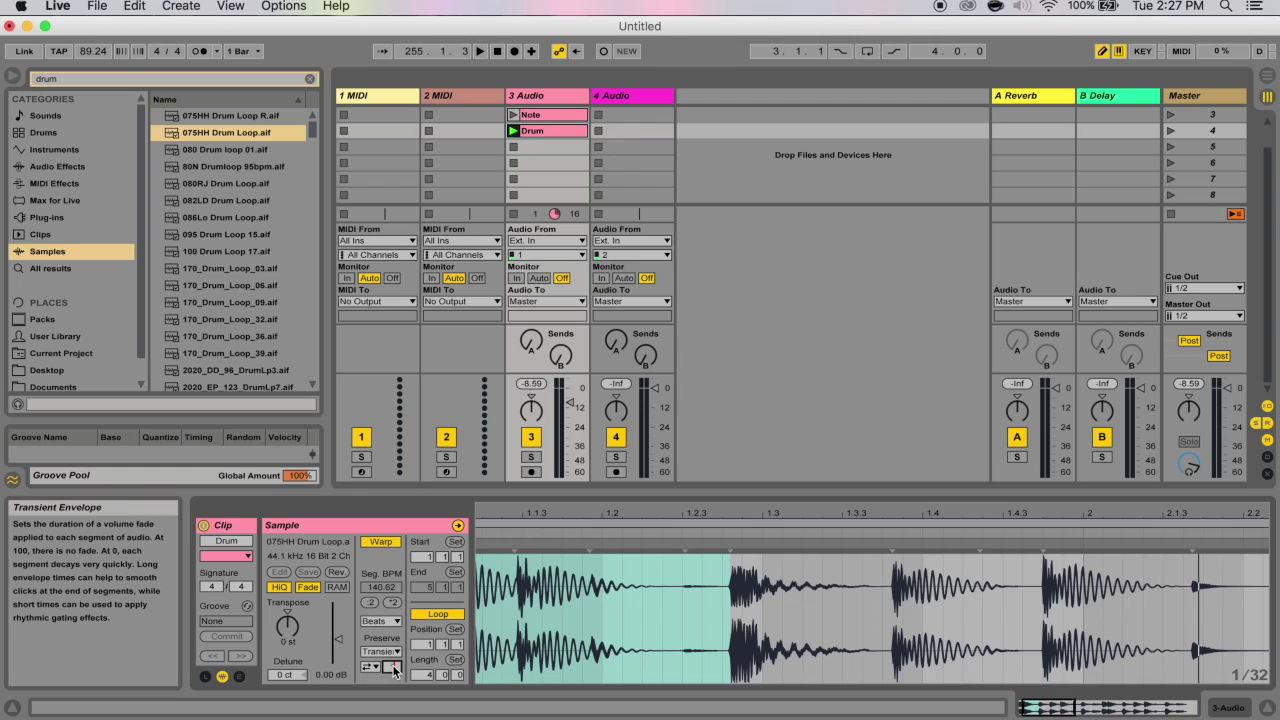
drag(393, 667, 395, 620)
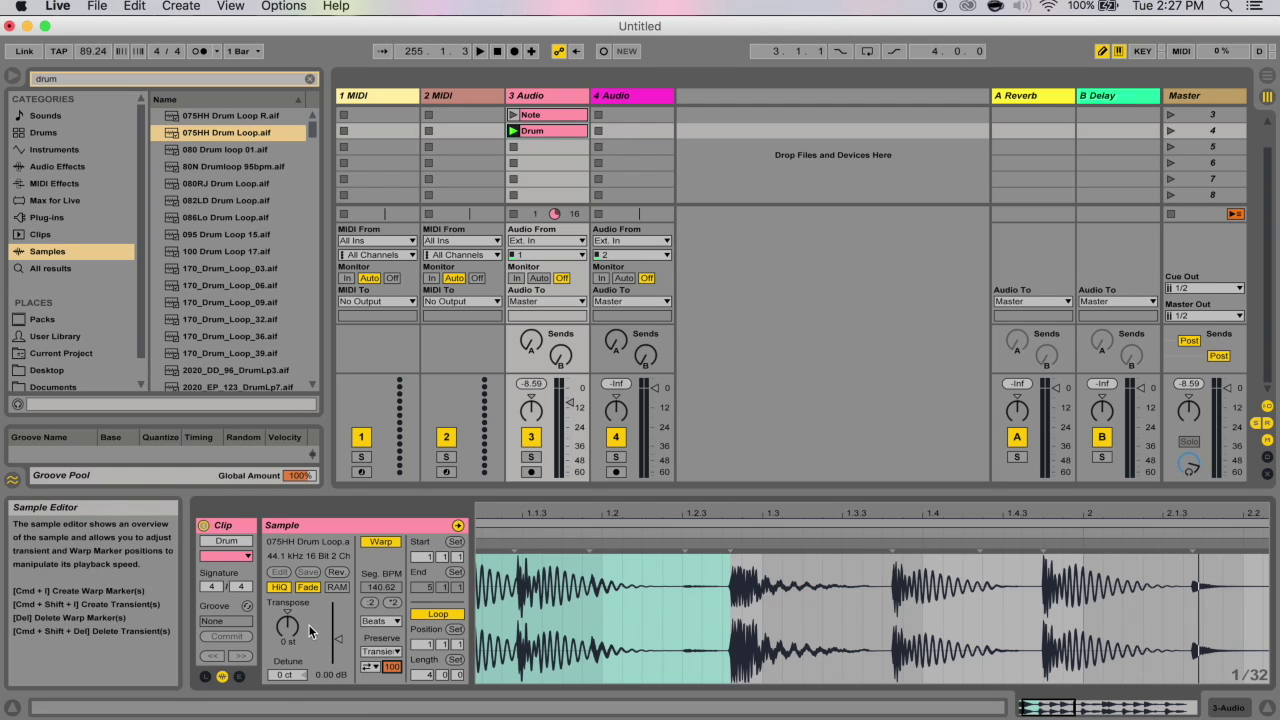
drag(390, 667, 391, 715)
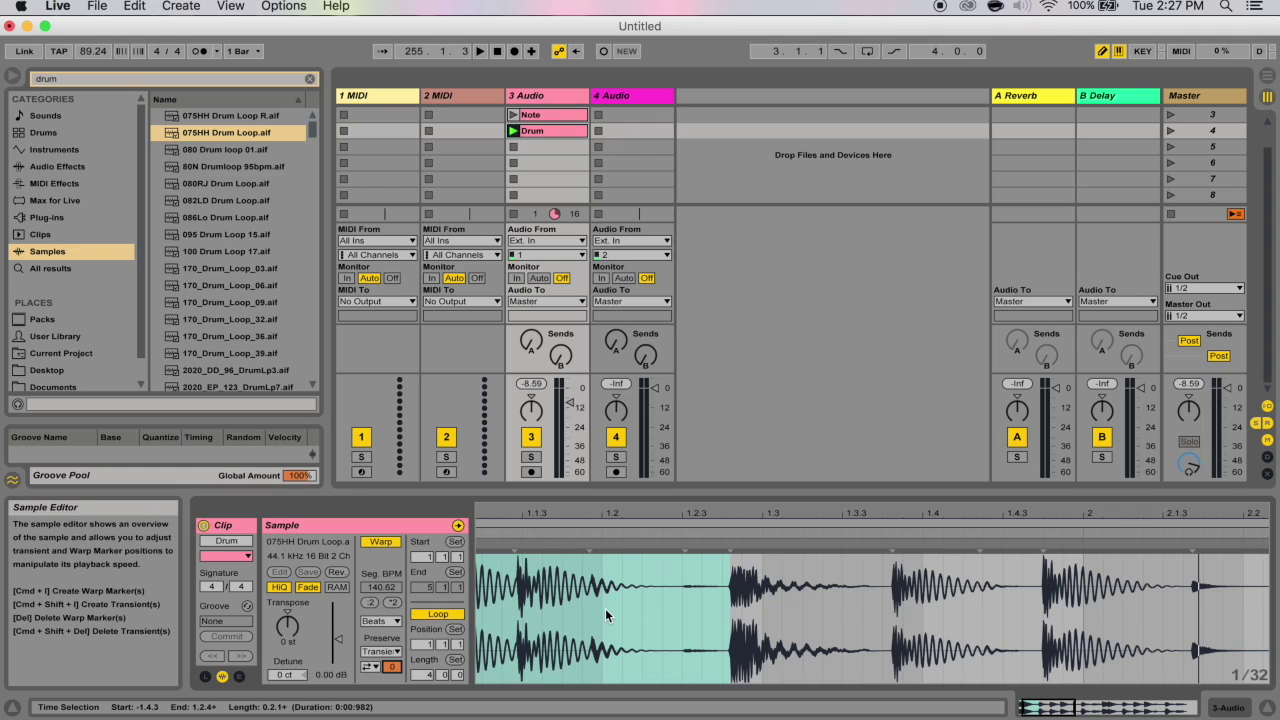
Step: Switch the Drum clip to Tones warp mode and show the Note clip's sample in Clip View
click(381, 621)
click(384, 636)
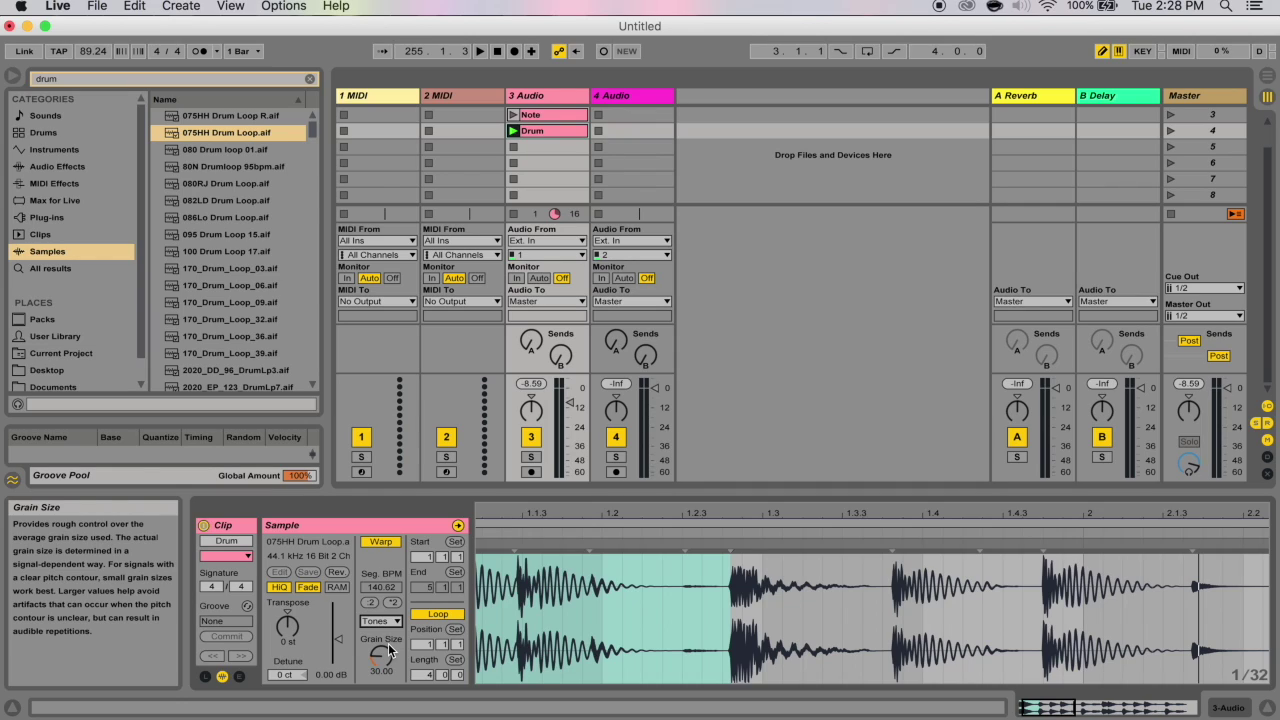
click(557, 114)
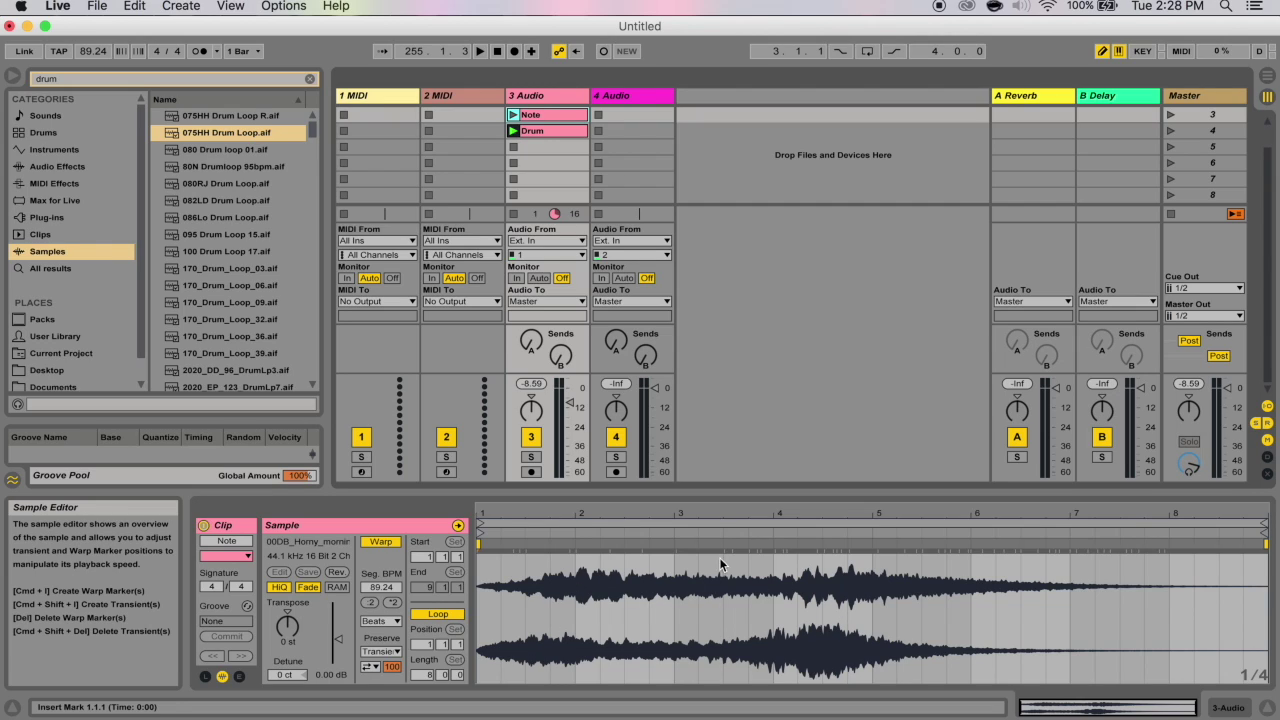
Step: Play the Note clip from bar 3 and warp it in Tones mode (Grain Size 30.00)
click(723, 648)
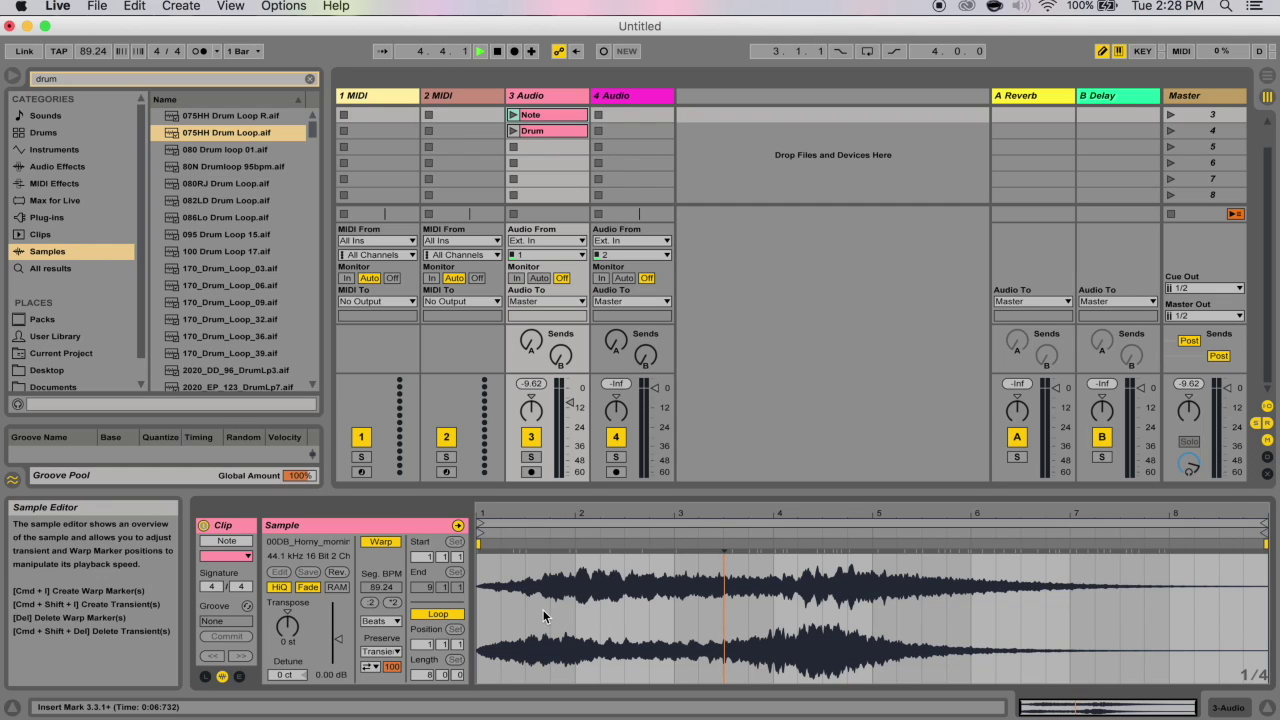
click(380, 621)
click(382, 637)
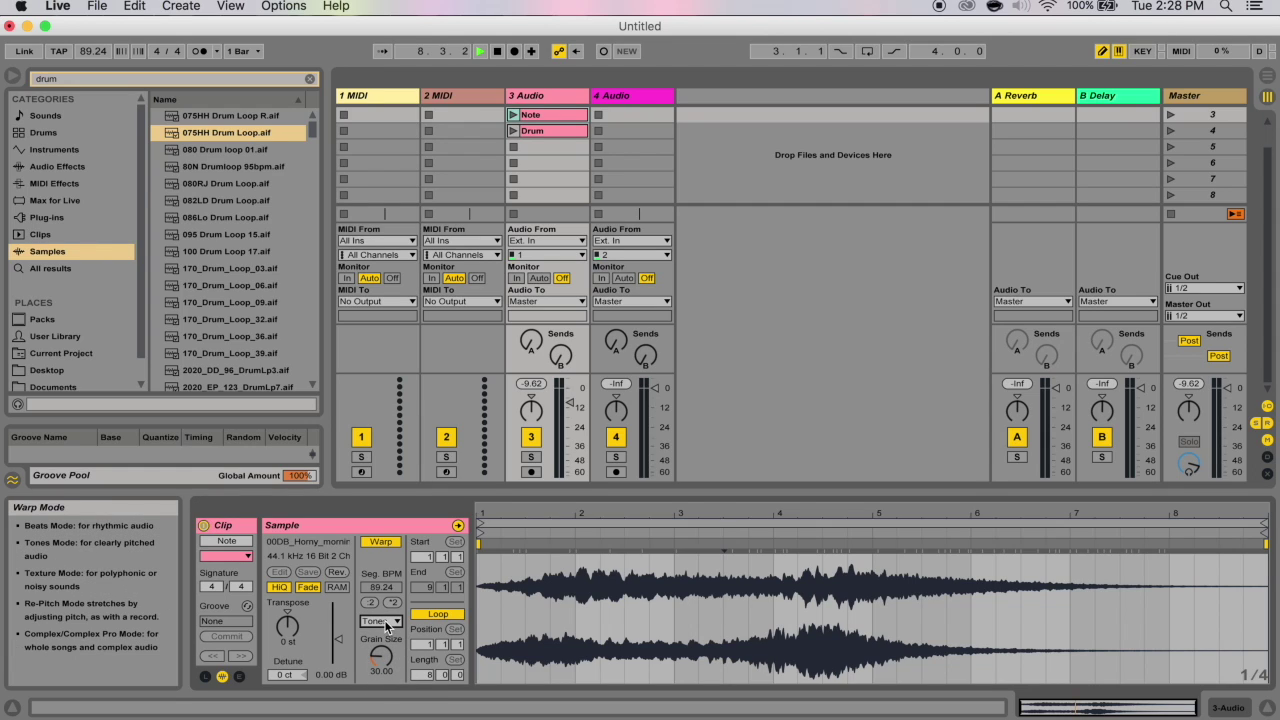
Step: Compare Beats against Tones on the Note clip, return to Tones, and stop track 3's clip
click(386, 622)
click(386, 624)
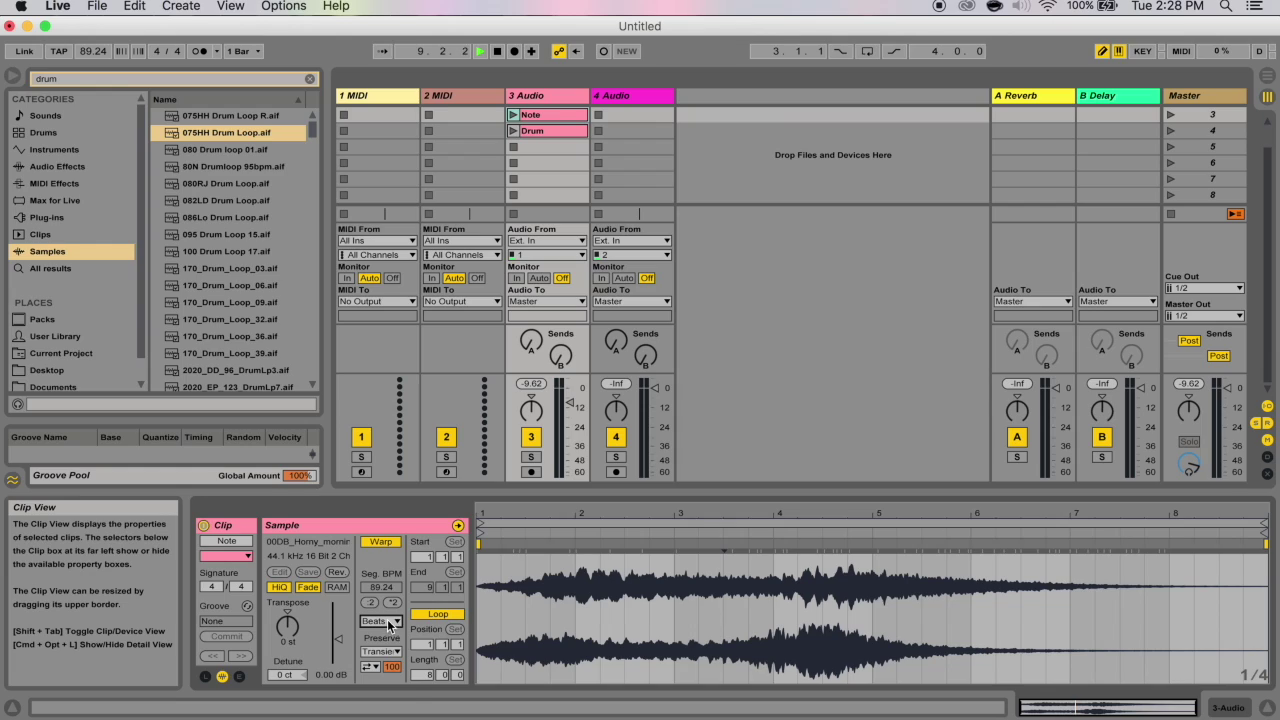
click(388, 622)
click(390, 648)
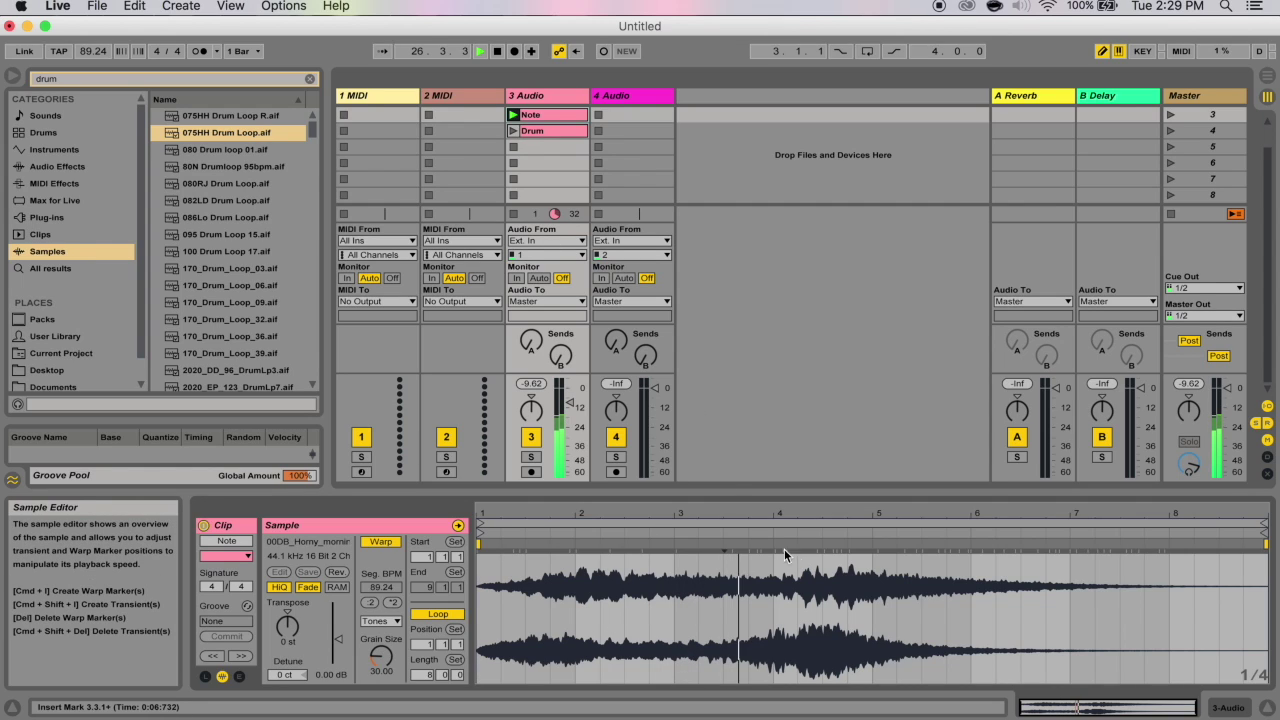
click(514, 214)
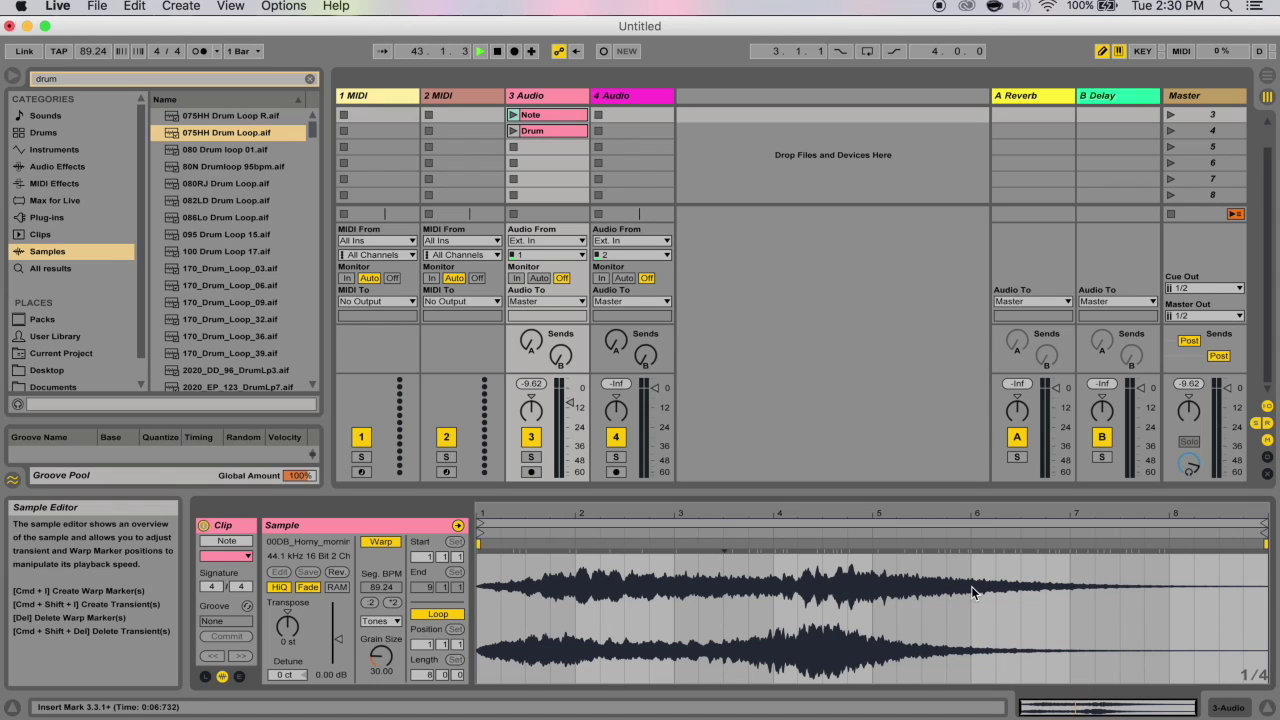
Step: Warp the Note clip in Texture mode with Grain Size 65.00 and Flux 25.00
click(380, 621)
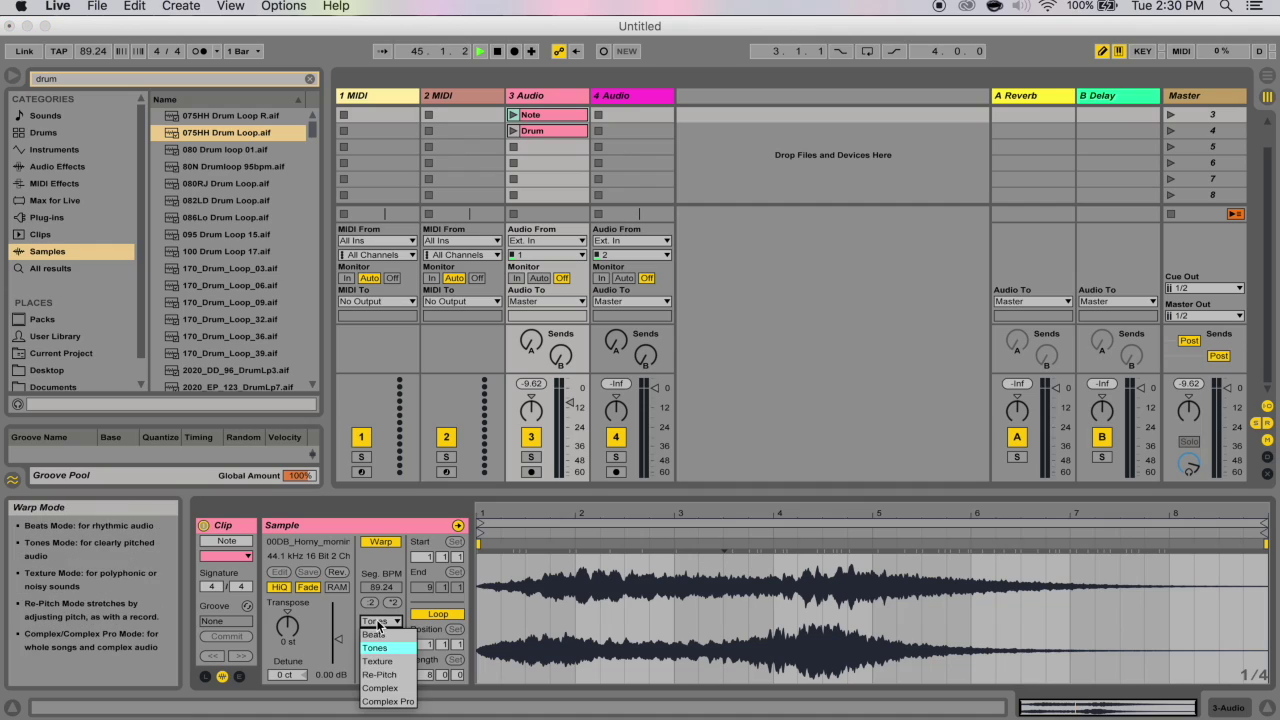
click(384, 664)
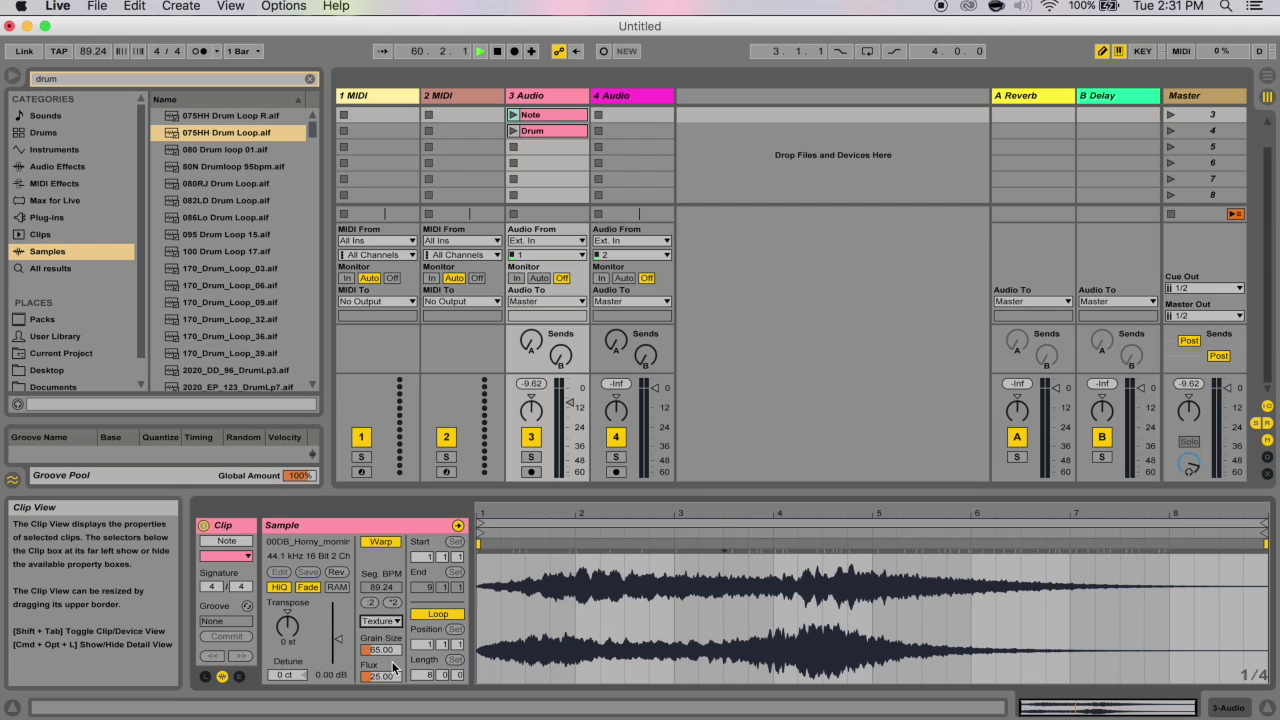
Step: Set the Note clip's Texture Grain Size to 2.00 and Flux to 25, auditioning the tiny grains
drag(380, 649, 380, 610)
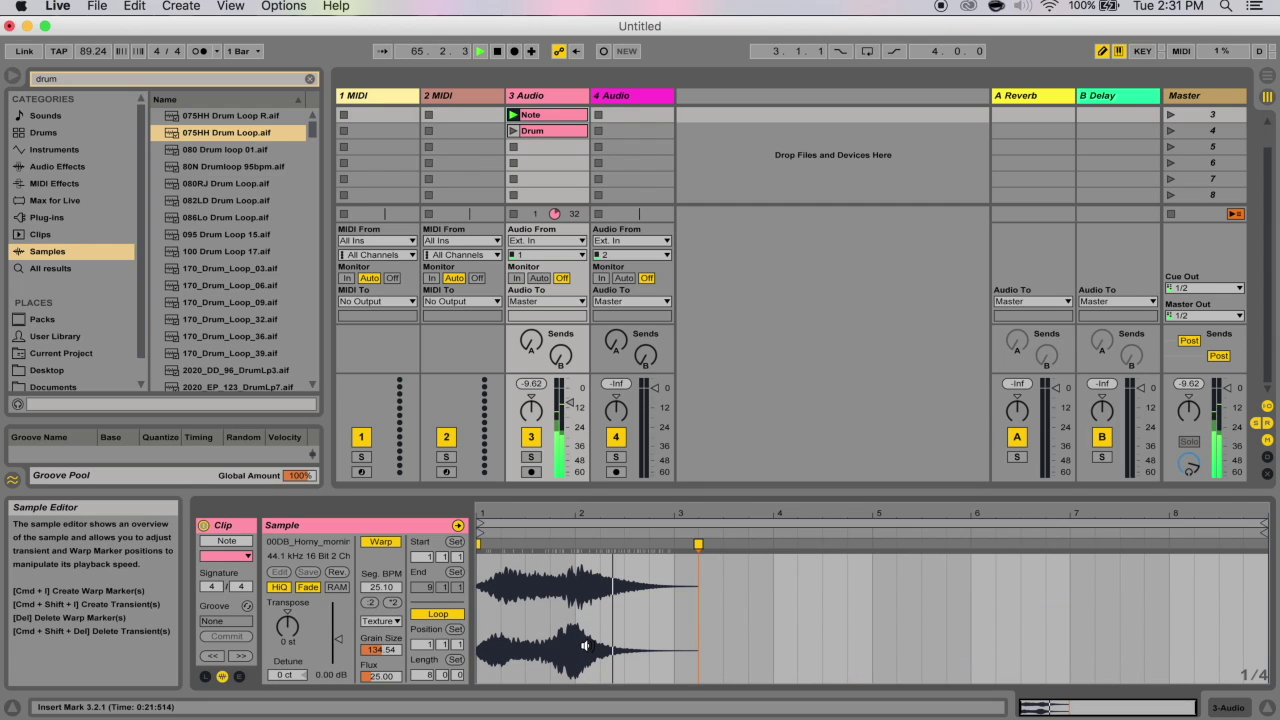
key(space)
text(2)
key(Return)
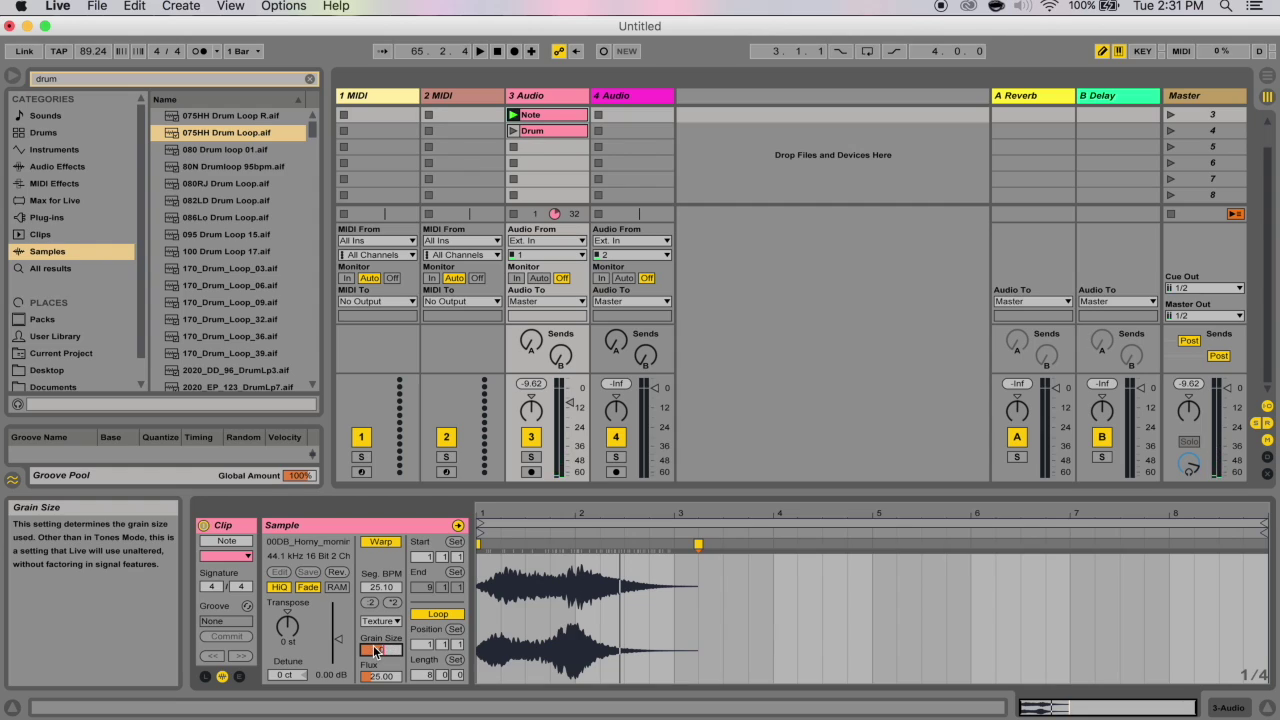
key(space)
key(space)
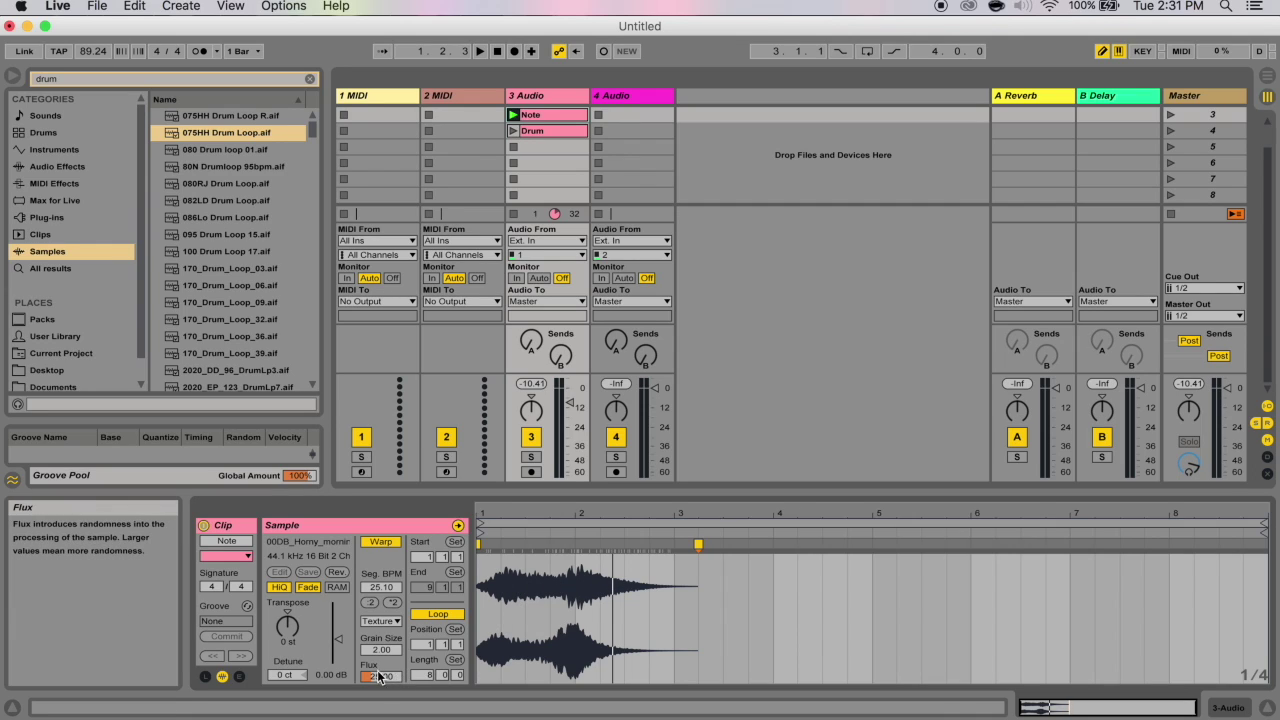
text(25)
key(Return)
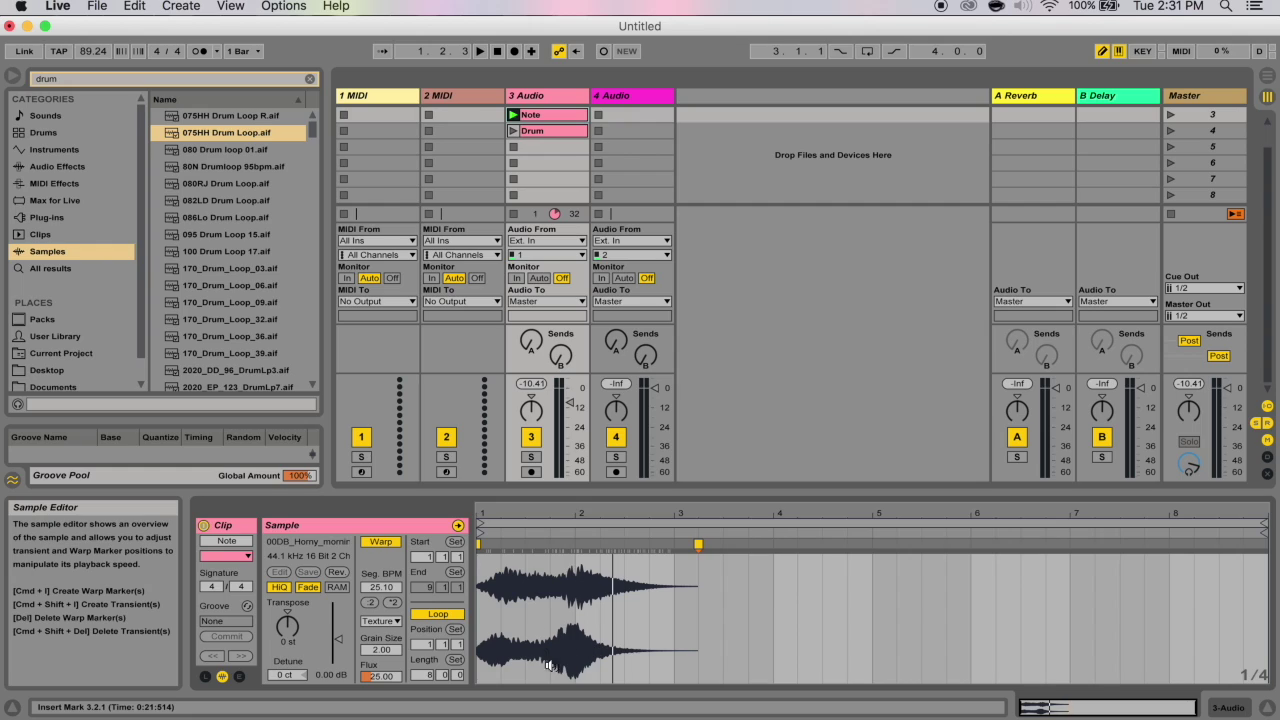
Step: Audition the clip with Flux at zero, then raise Flux to 100 and play it again
key(Delete)
key(space)
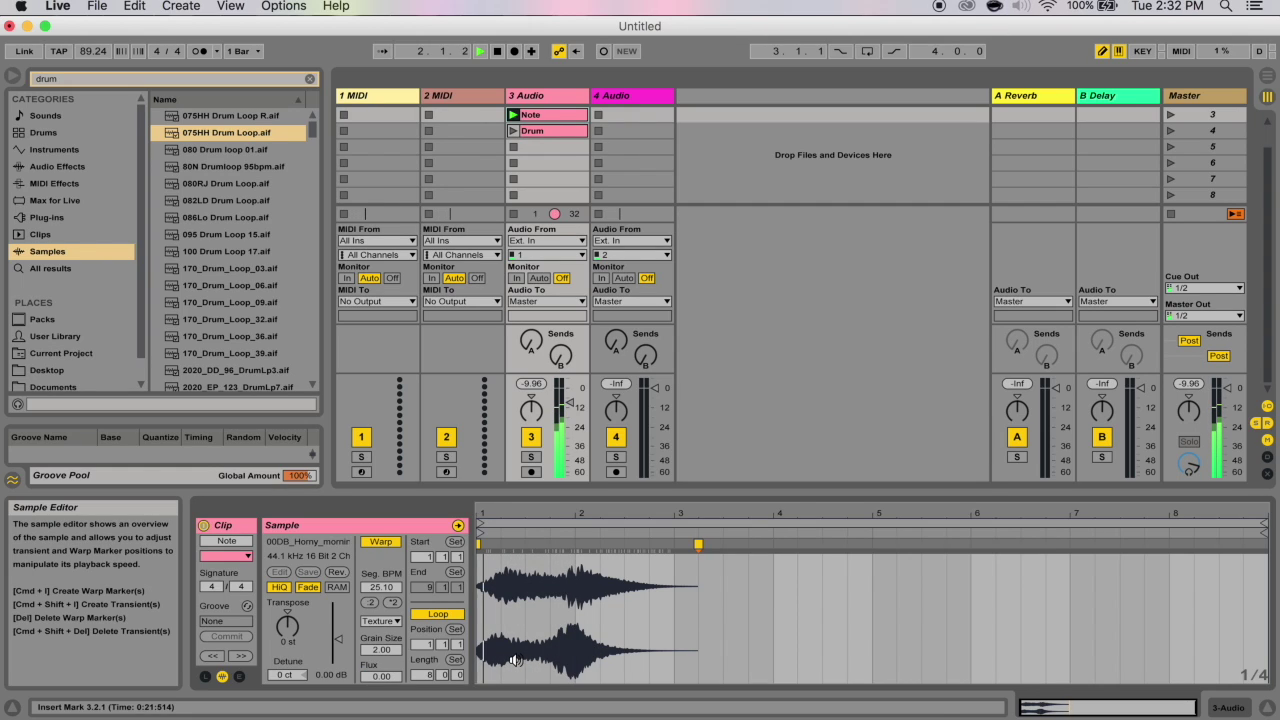
key(space)
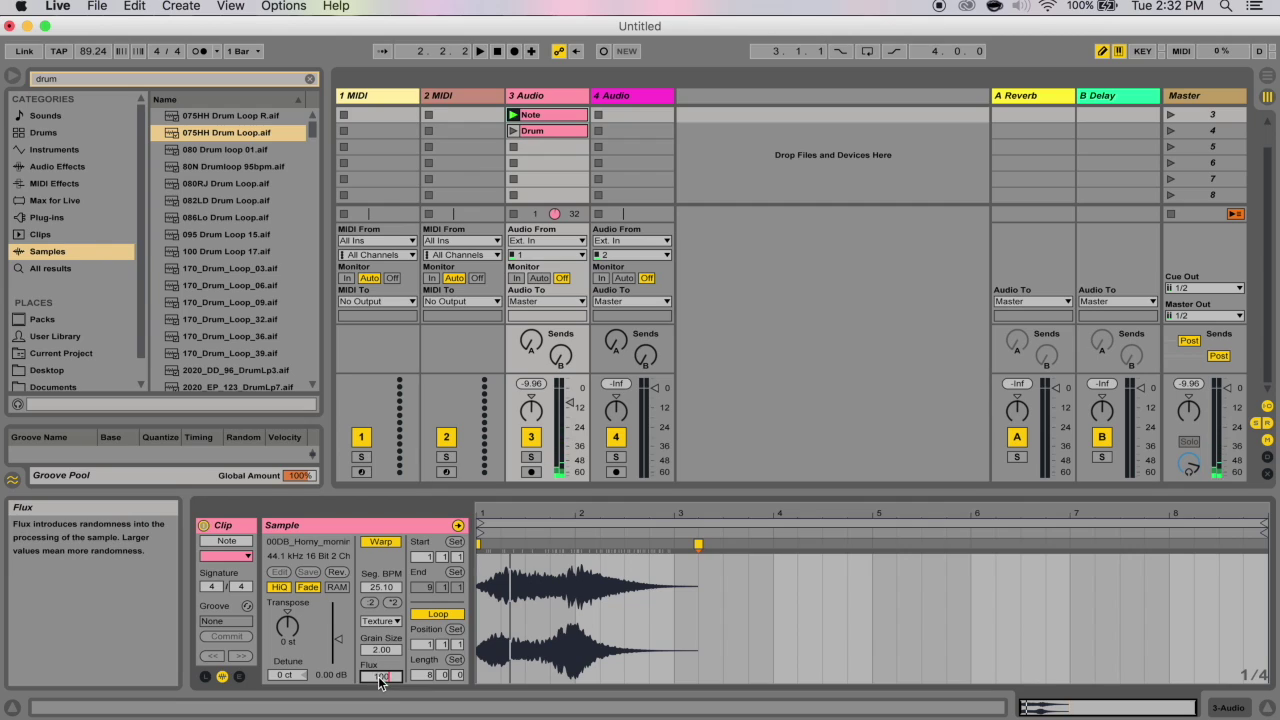
drag(379, 678, 379, 600)
key(space)
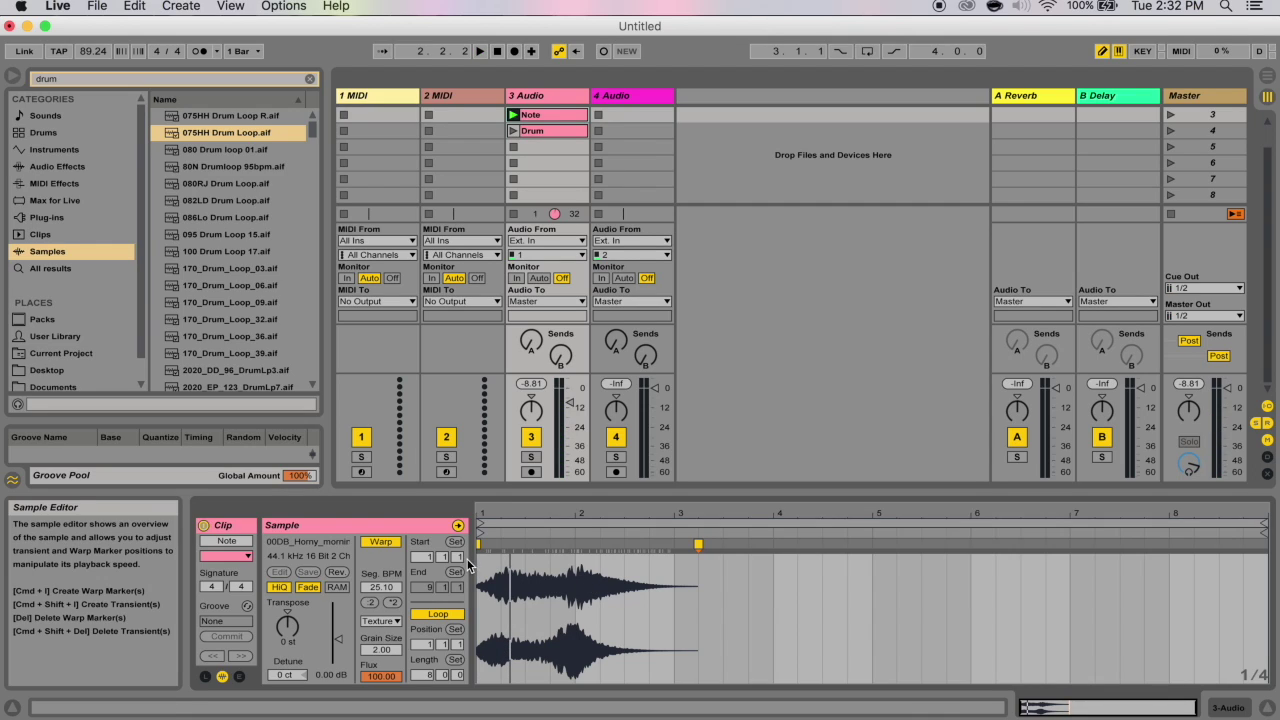
Step: Switch the Note clip to Re-Pitch warp mode and transpose it down to -23 st, auditioning from the start
click(380, 621)
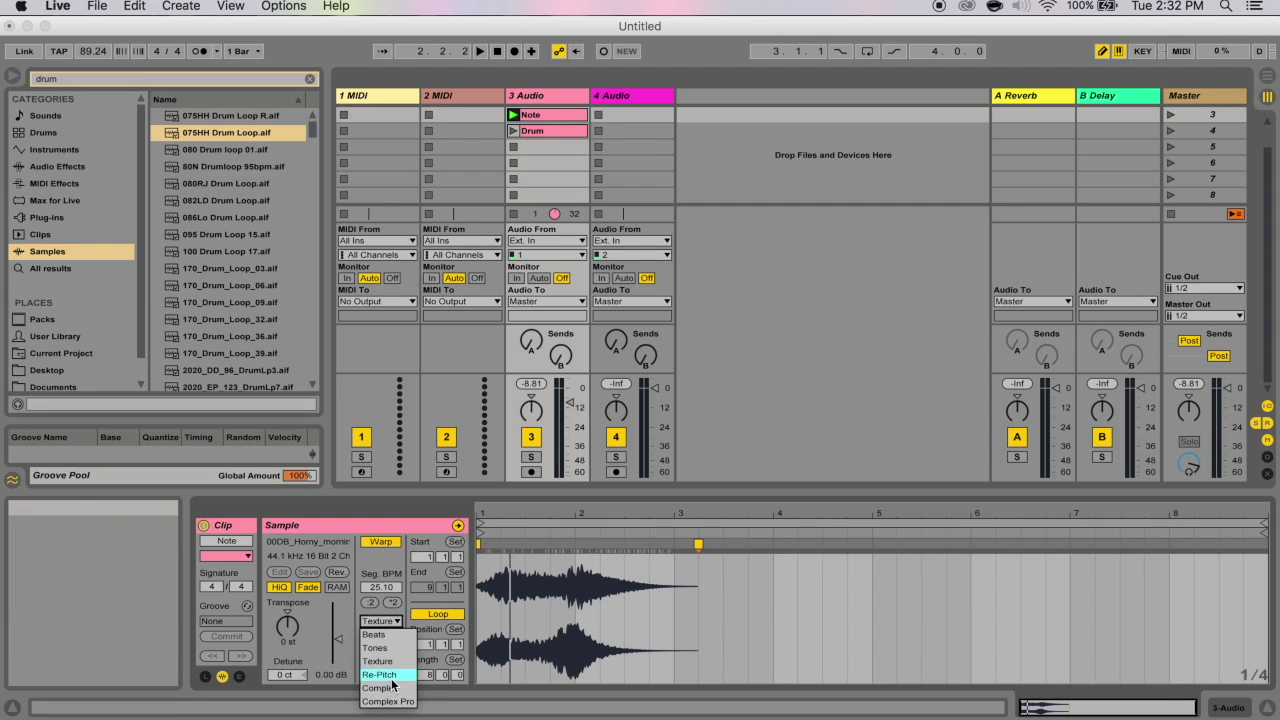
click(388, 674)
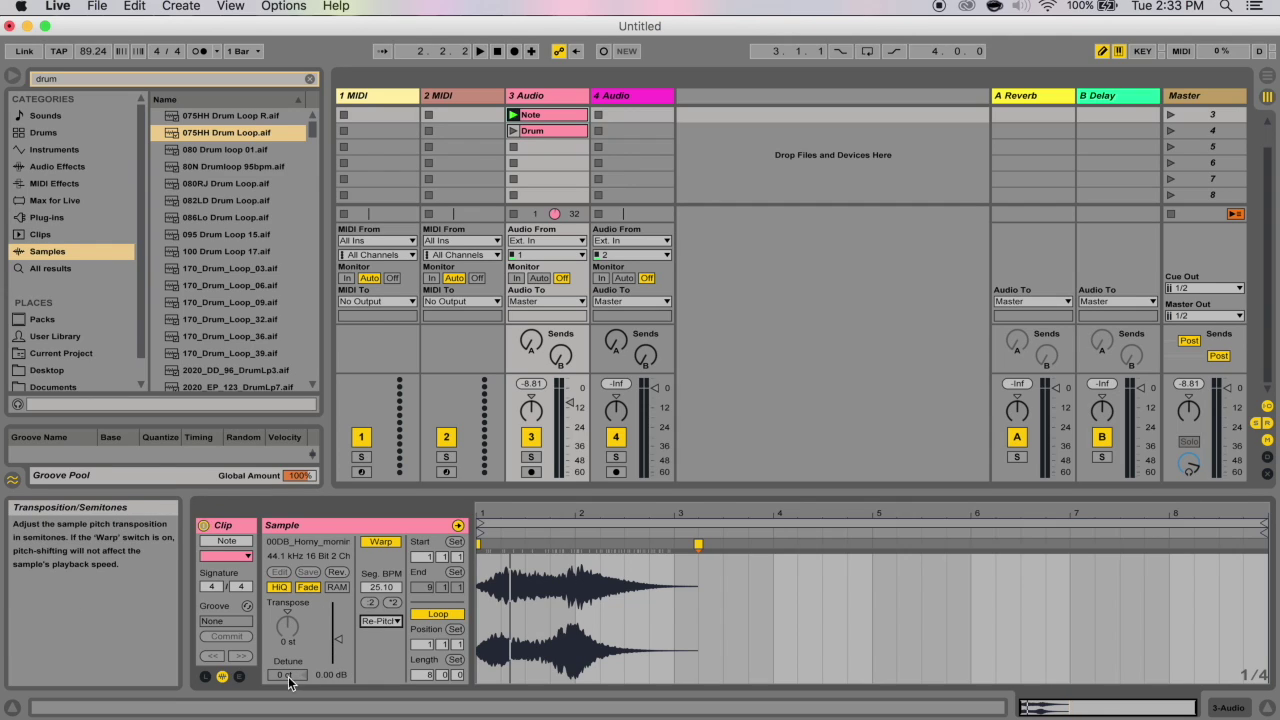
mouse_move(292, 616)
mouse_down()
mouse_move(292, 660)
mouse_move(292, 610)
mouse_up()
click(520, 627)
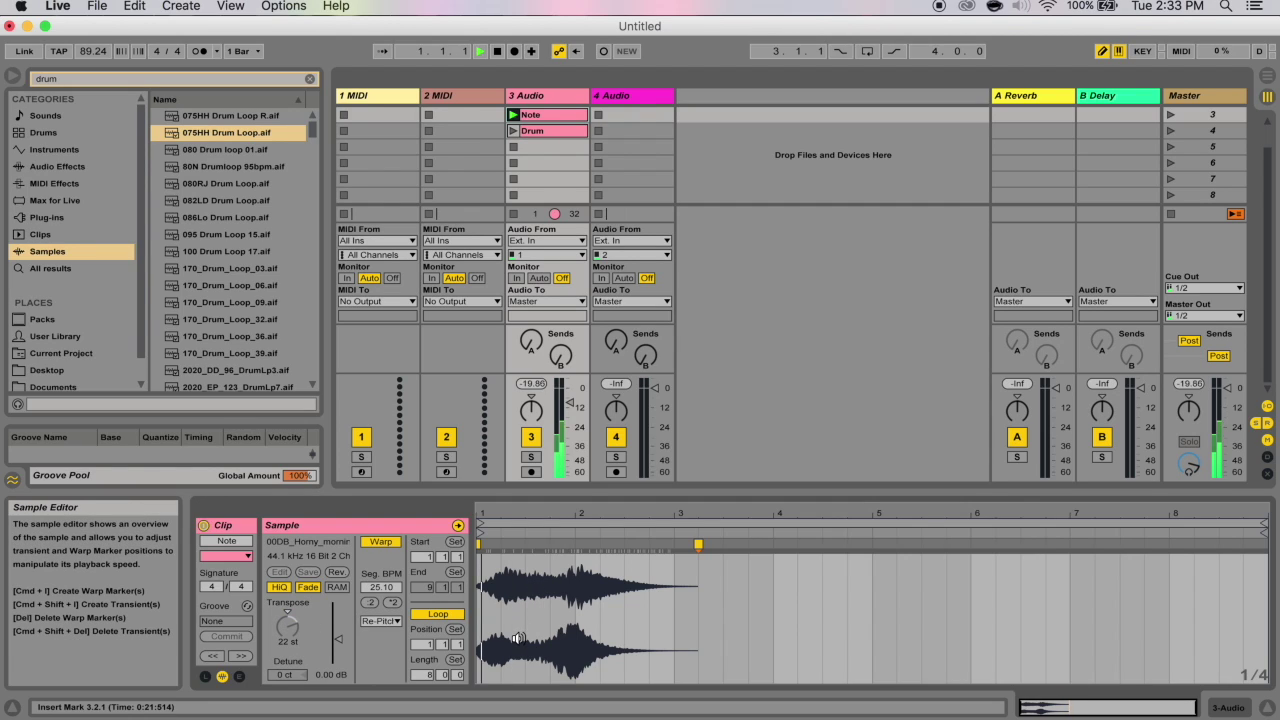
drag(285, 622, 285, 680)
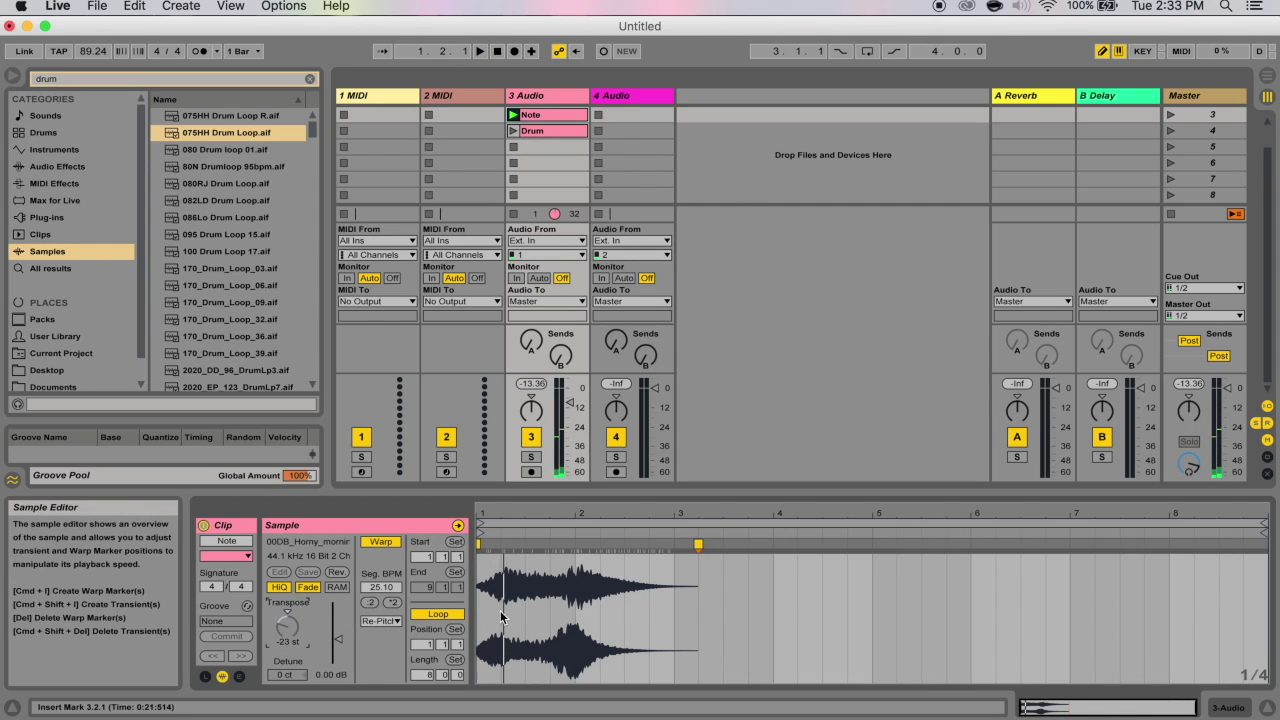
click(380, 621)
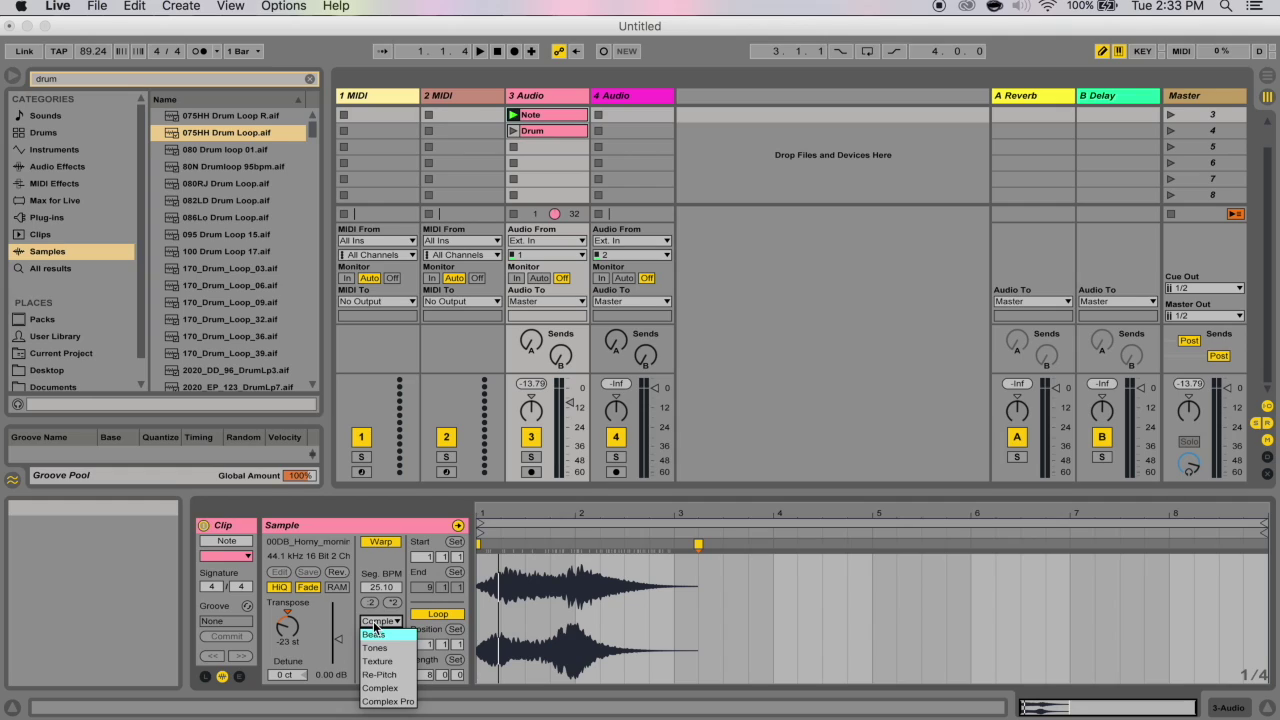
Step: Browse the warp mode list repeatedly while keeping the -23 st clip in Complex mode
click(376, 625)
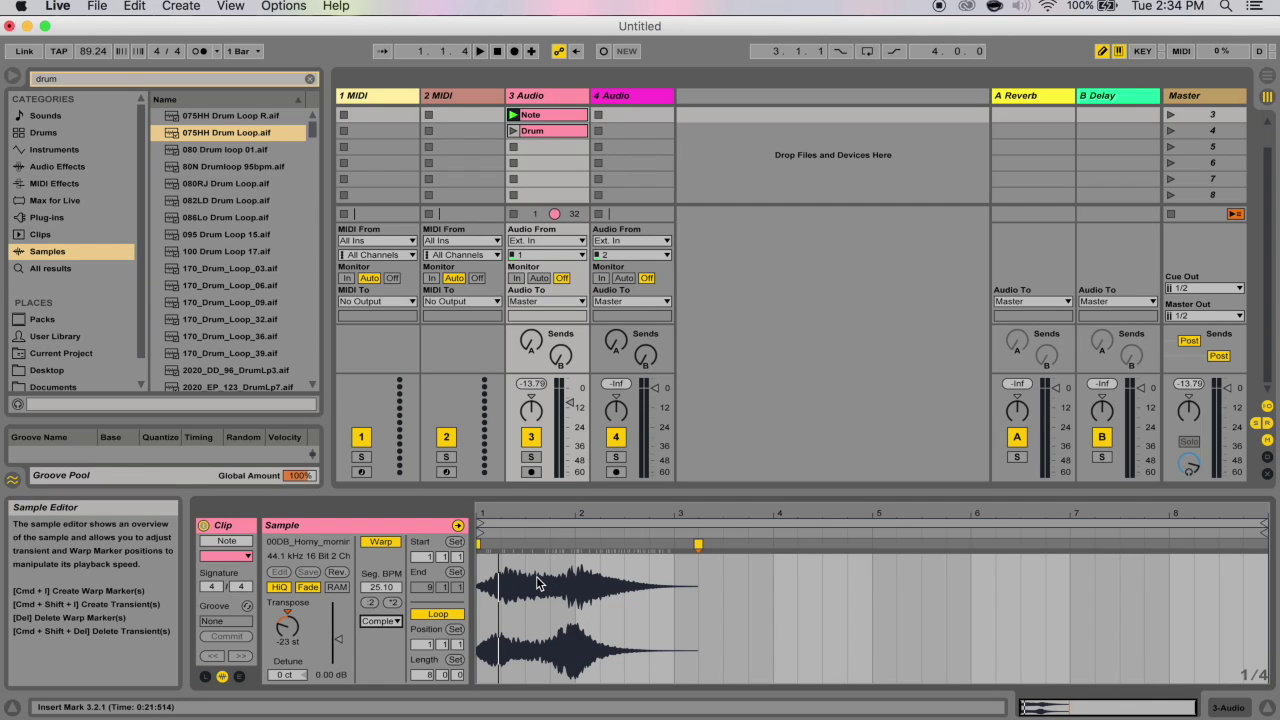
click(381, 621)
click(381, 621)
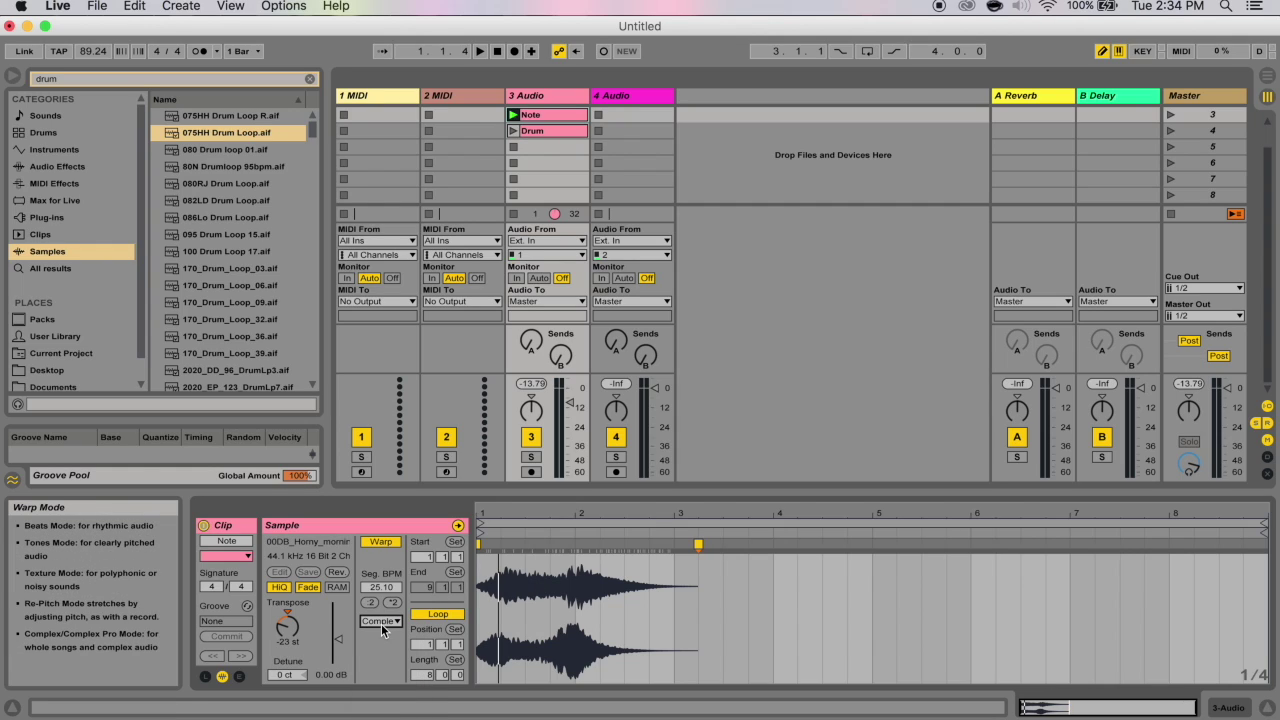
click(381, 621)
click(381, 623)
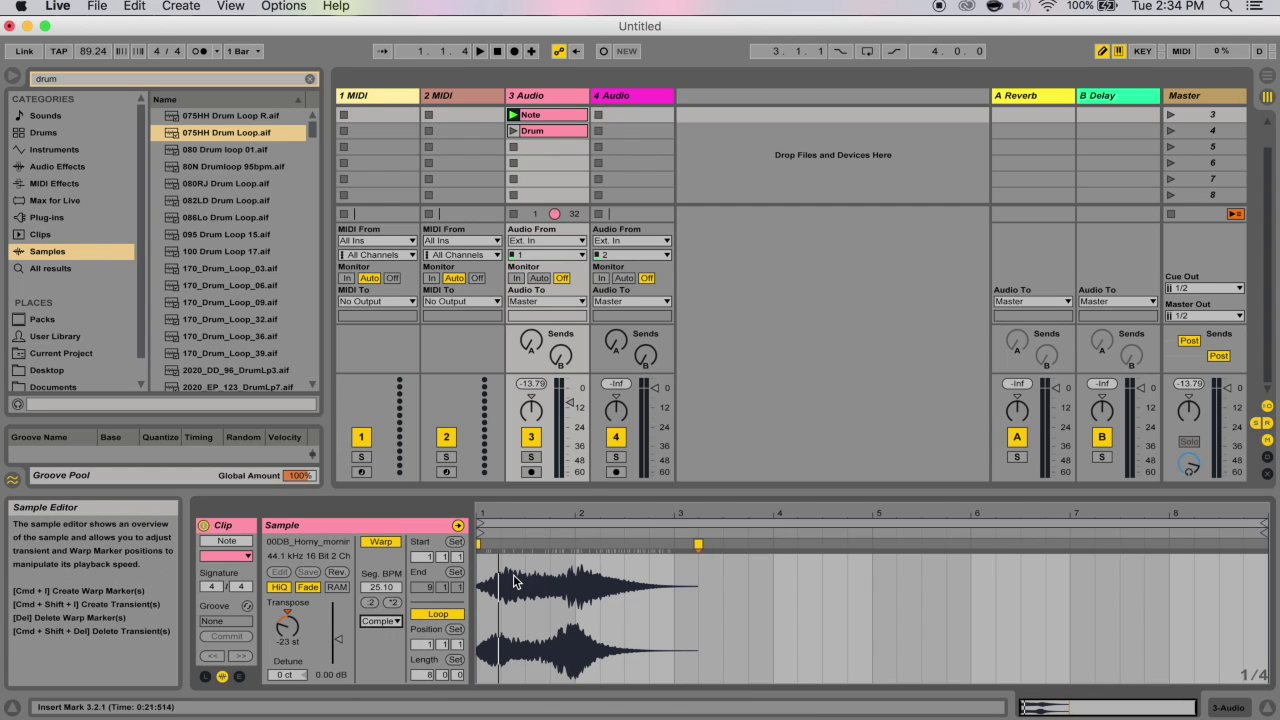
click(379, 621)
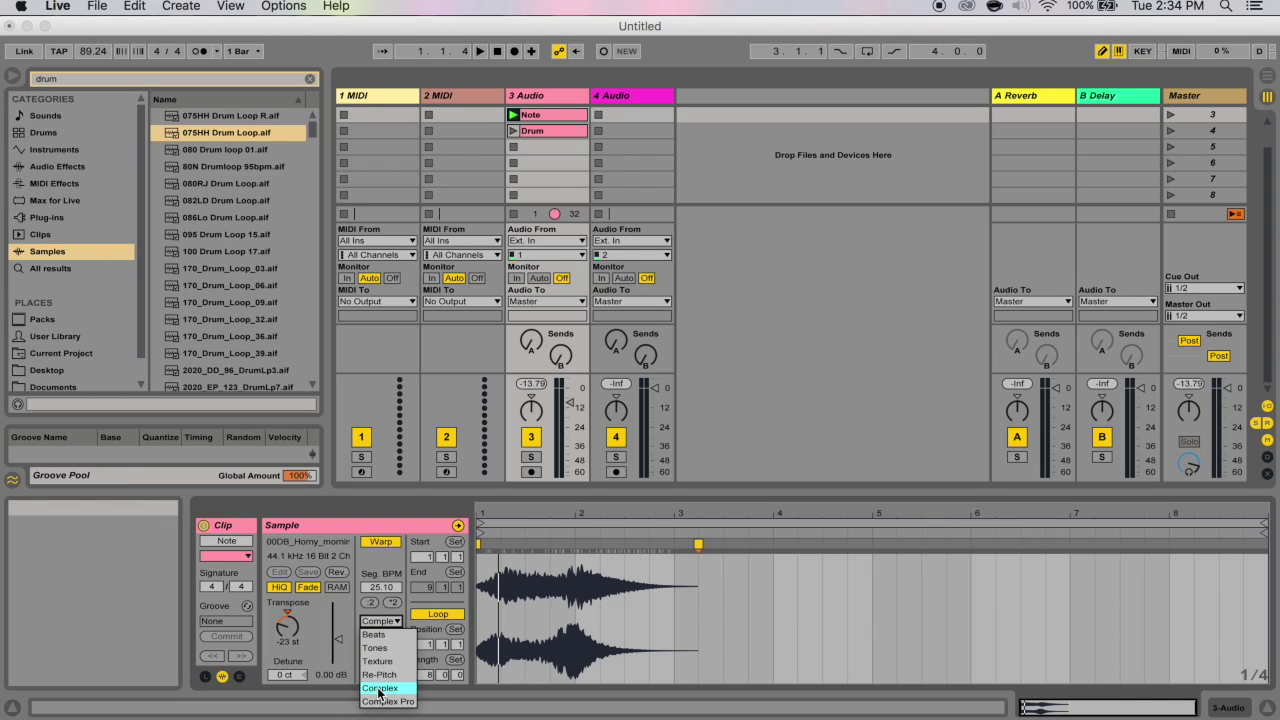
click(343, 668)
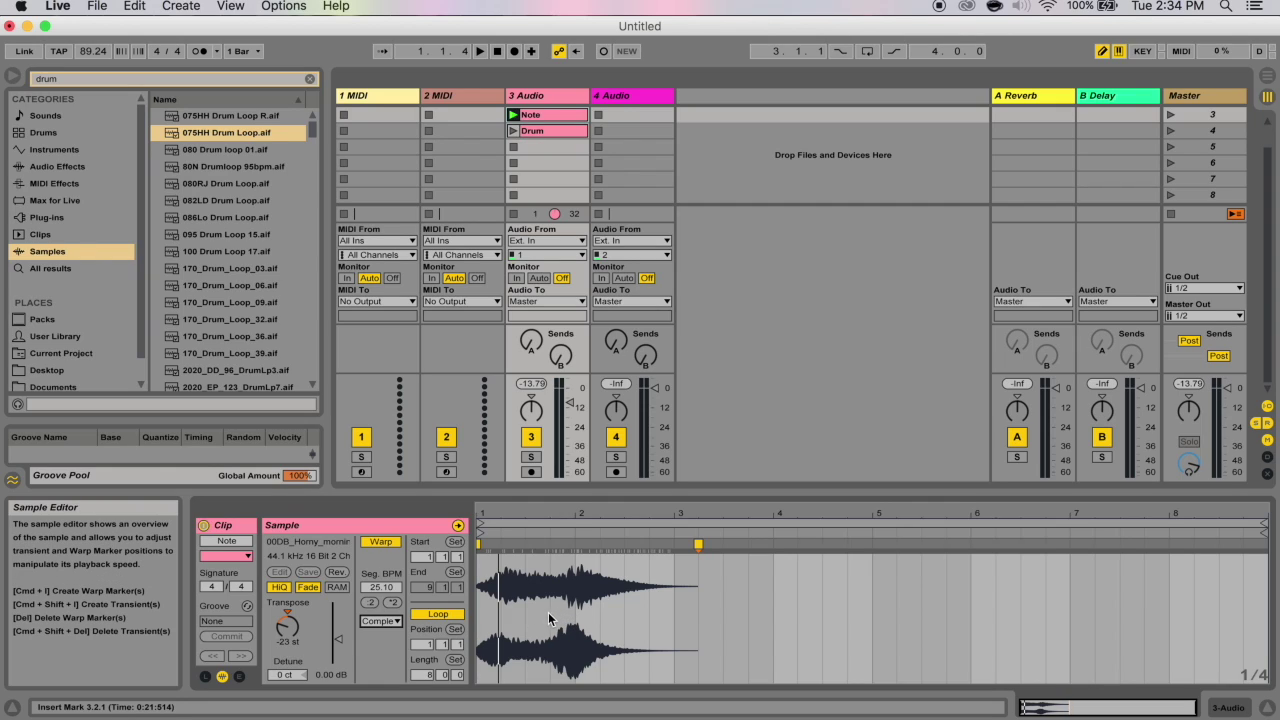
click(384, 622)
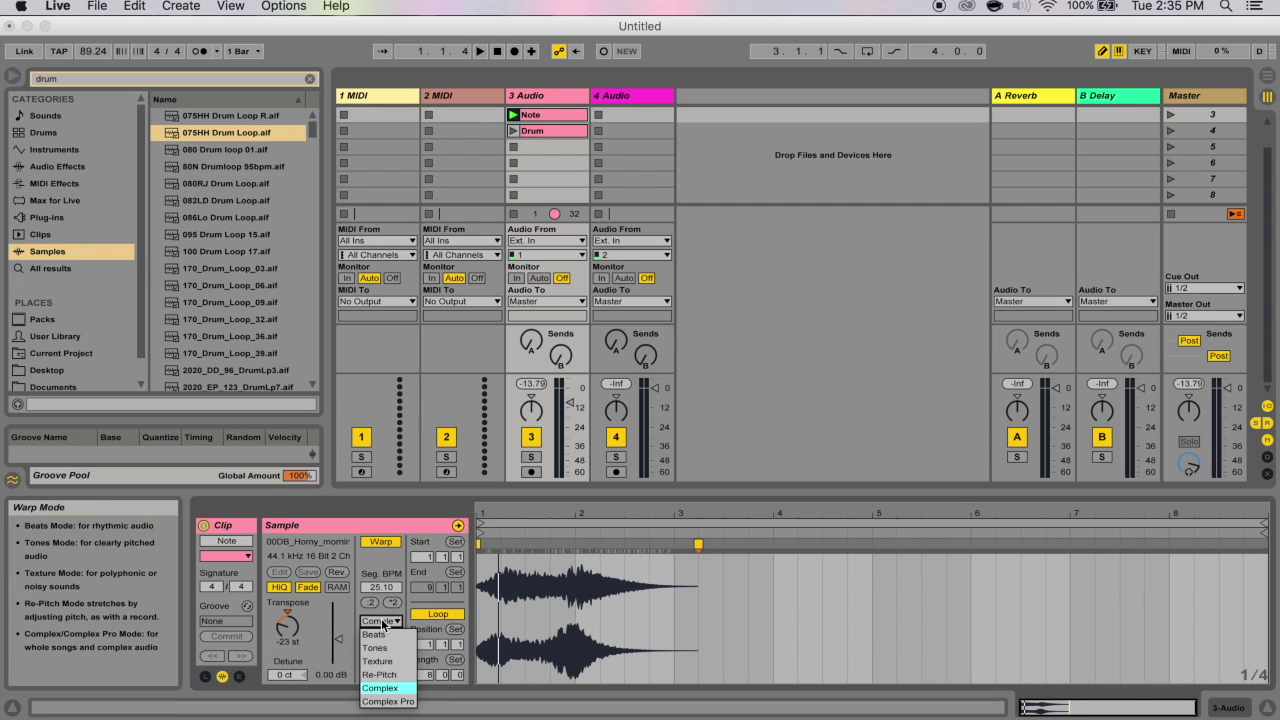
click(381, 621)
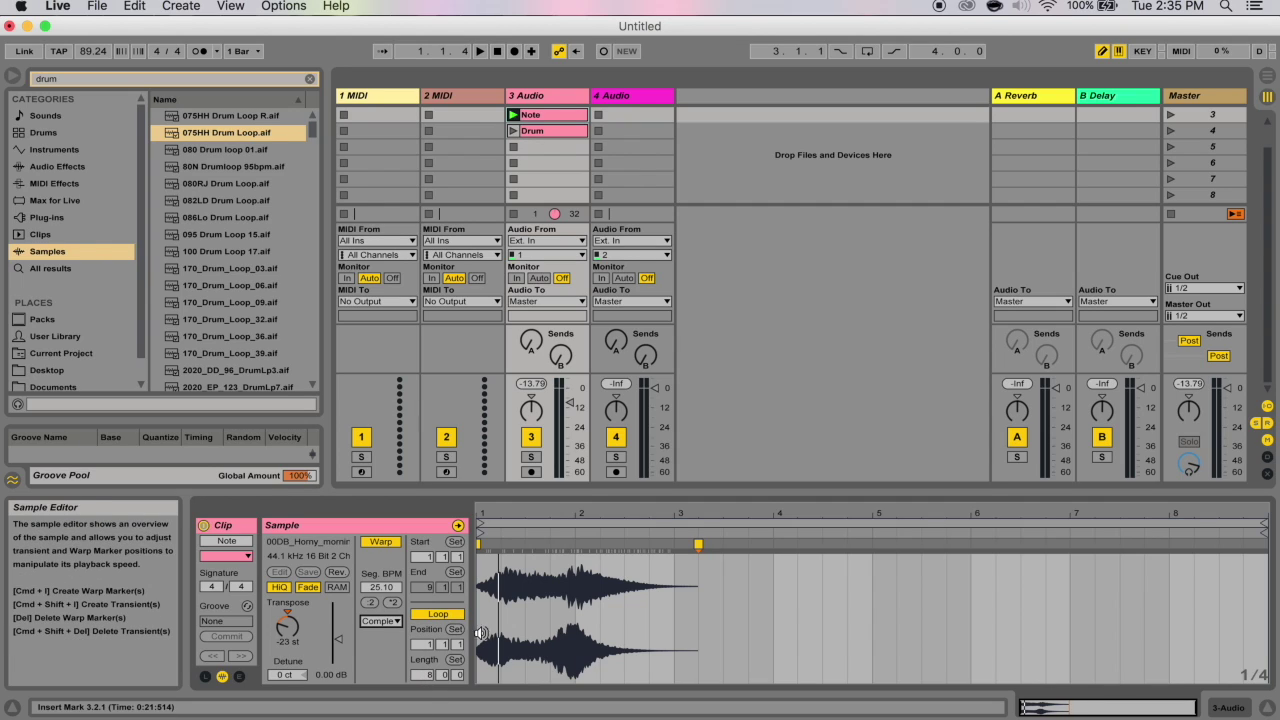
click(384, 622)
click(382, 621)
click(381, 621)
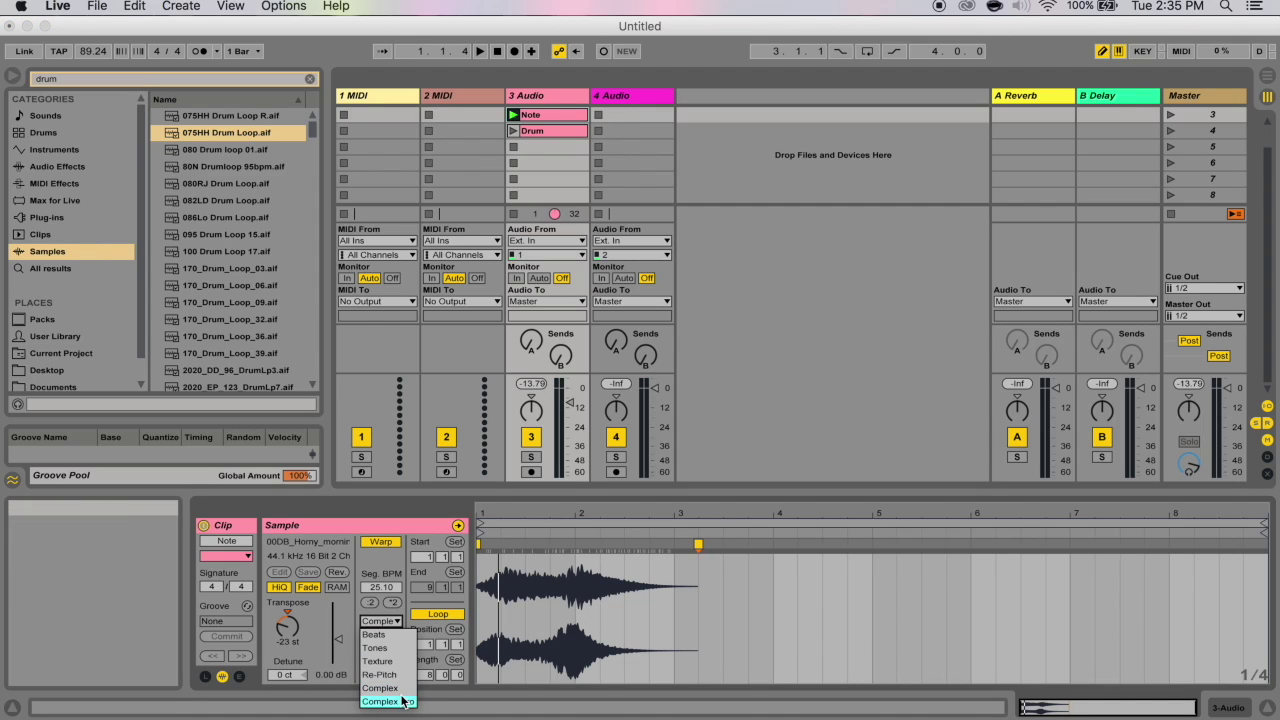
Step: Switch the Note clip to Complex Pro warp mode and adjust its Envelope control
click(404, 701)
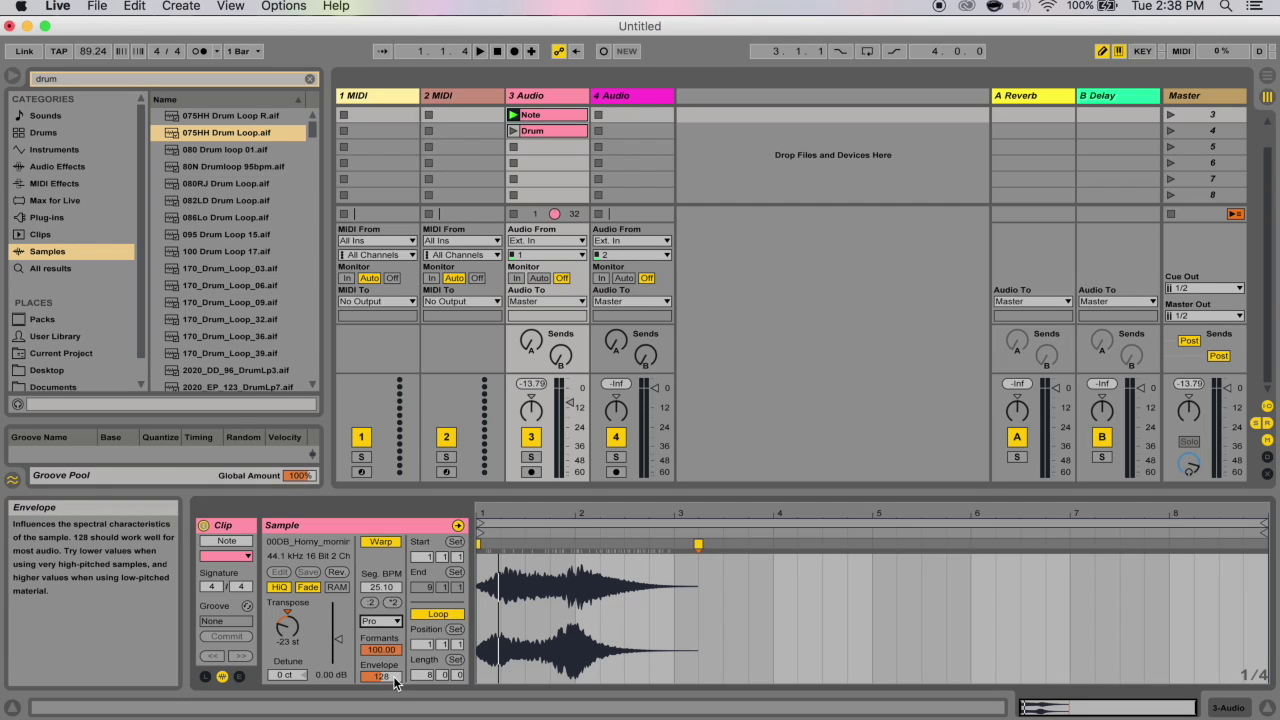
drag(393, 677, 385, 652)
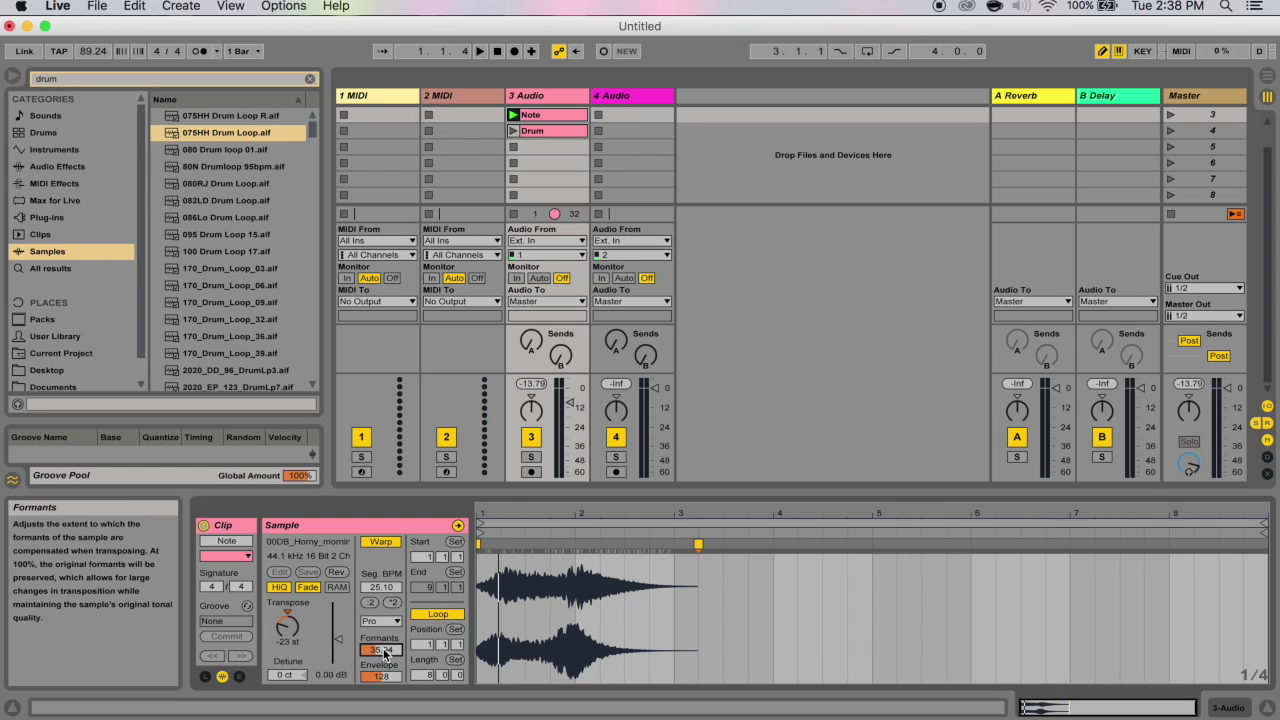
mouse_move(385, 650)
mouse_down()
mouse_move(385, 638)
mouse_move(376, 652)
mouse_up()
key(Delete)
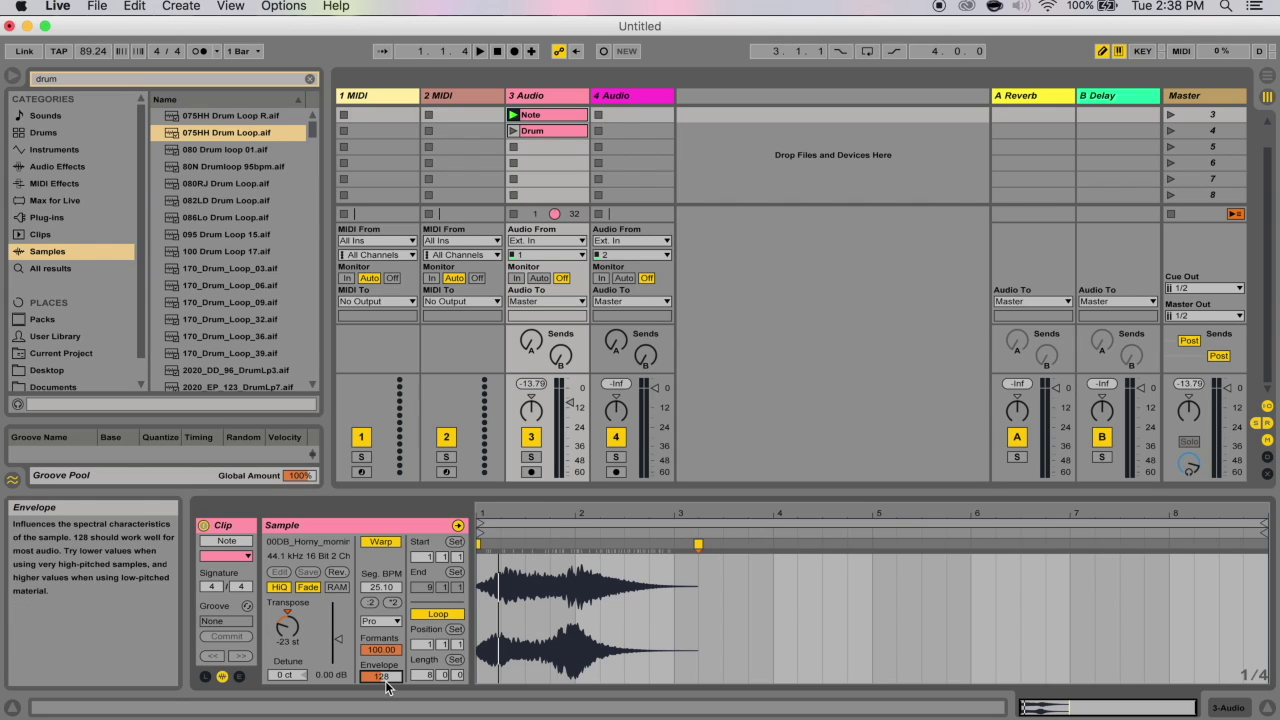
click(384, 678)
click(389, 621)
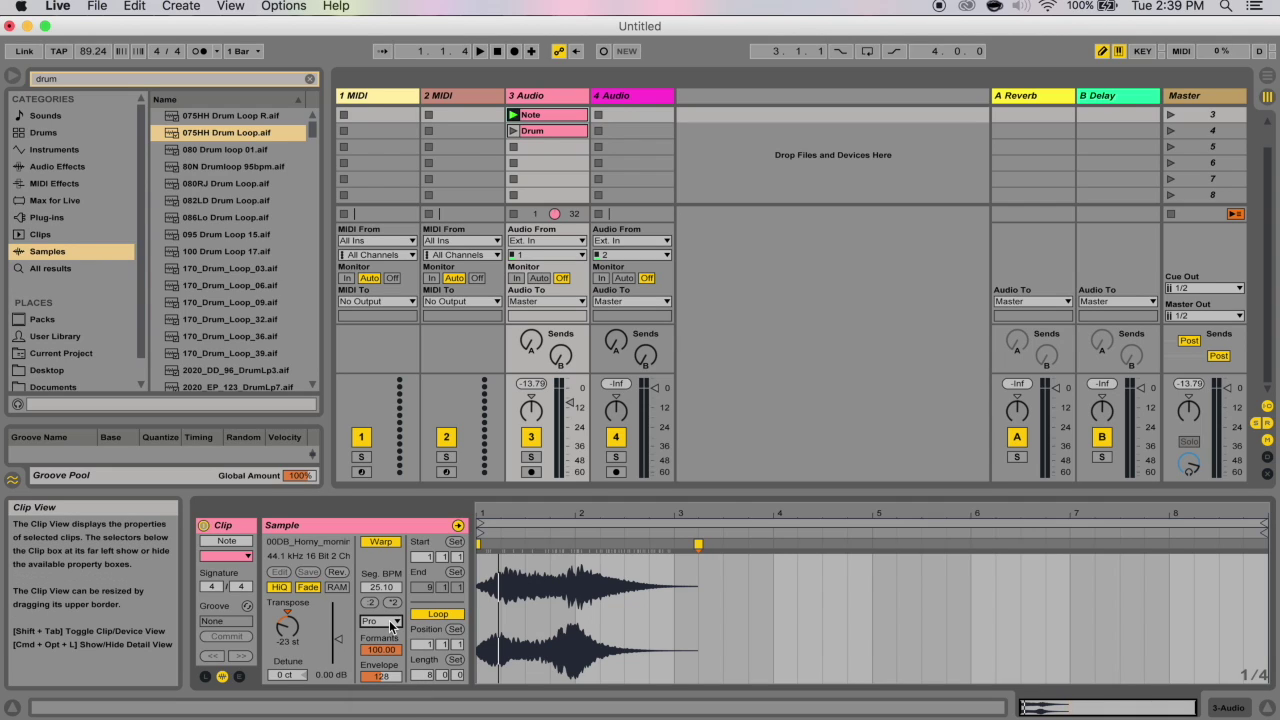
click(389, 620)
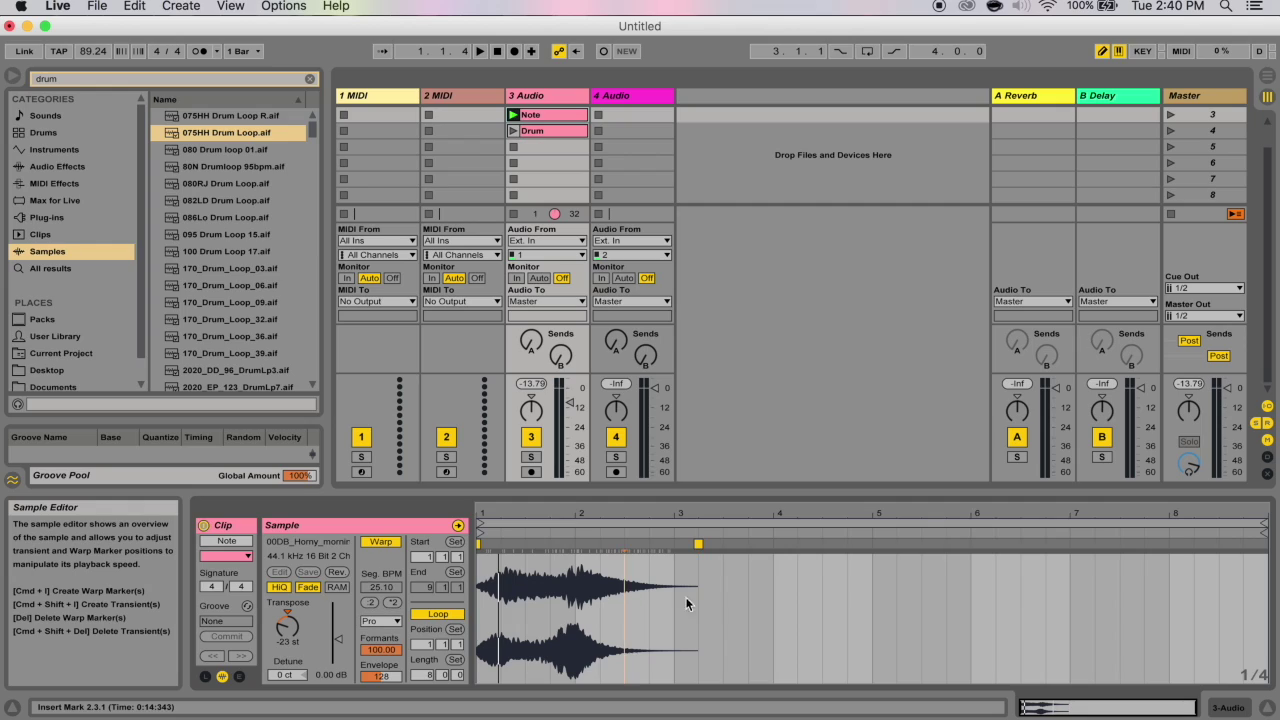
drag(724, 598, 470, 600)
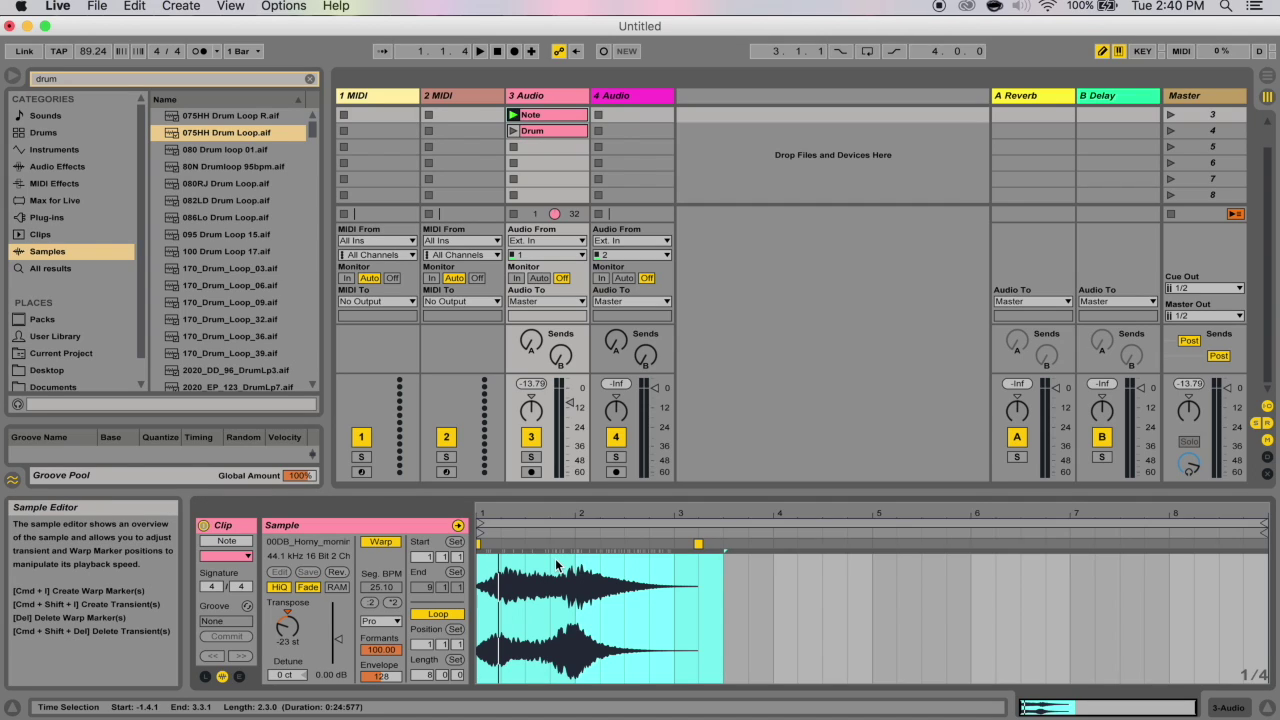
click(668, 600)
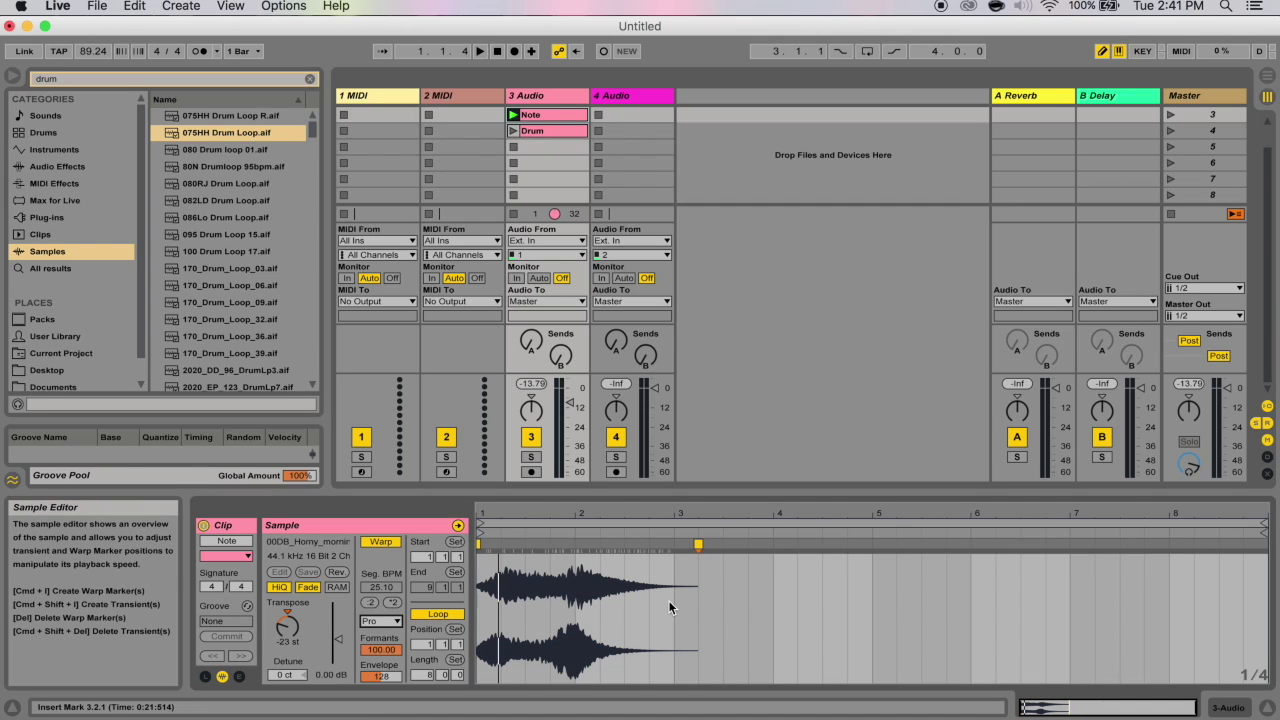